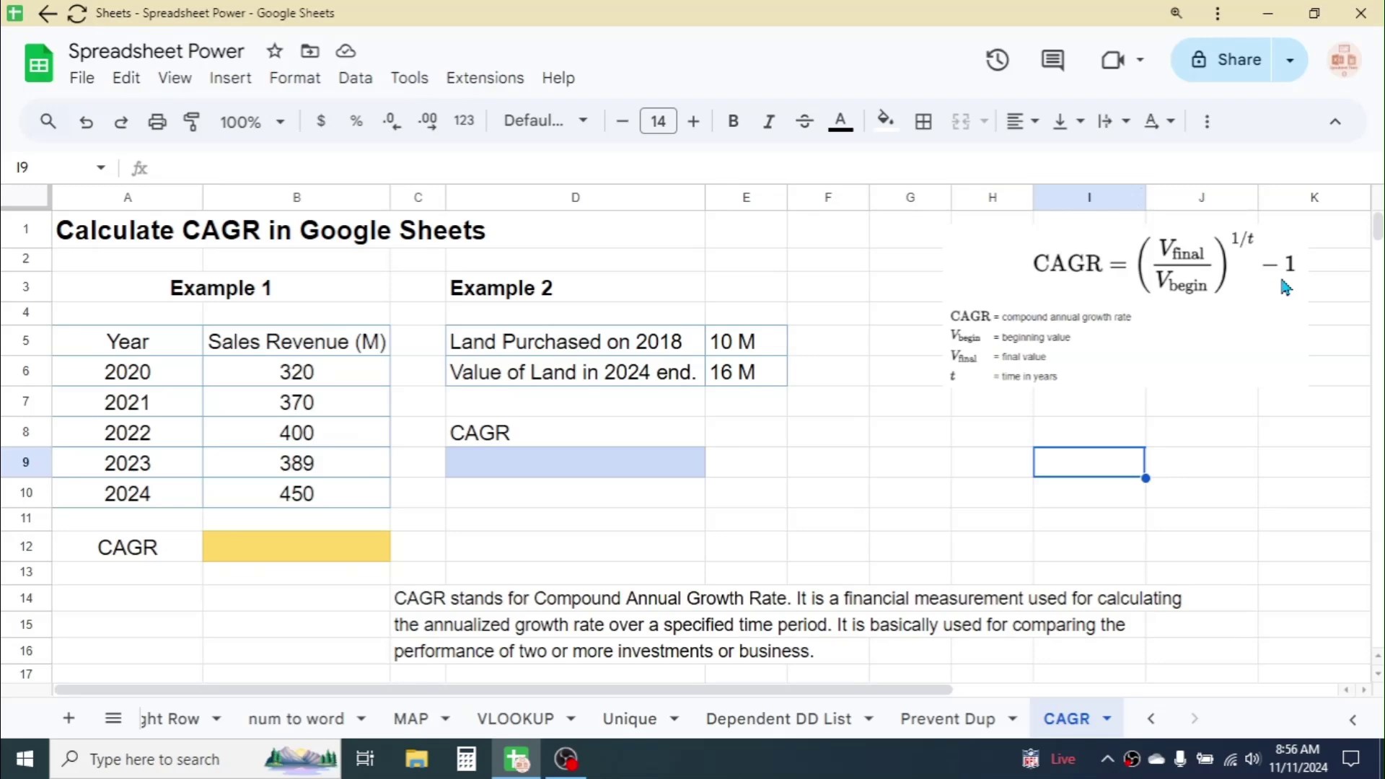
Step: Highlight the Example 1 year and revenue data and the Example 2 land value figures
{"action": "left_click", "coordinate": [828, 492]}
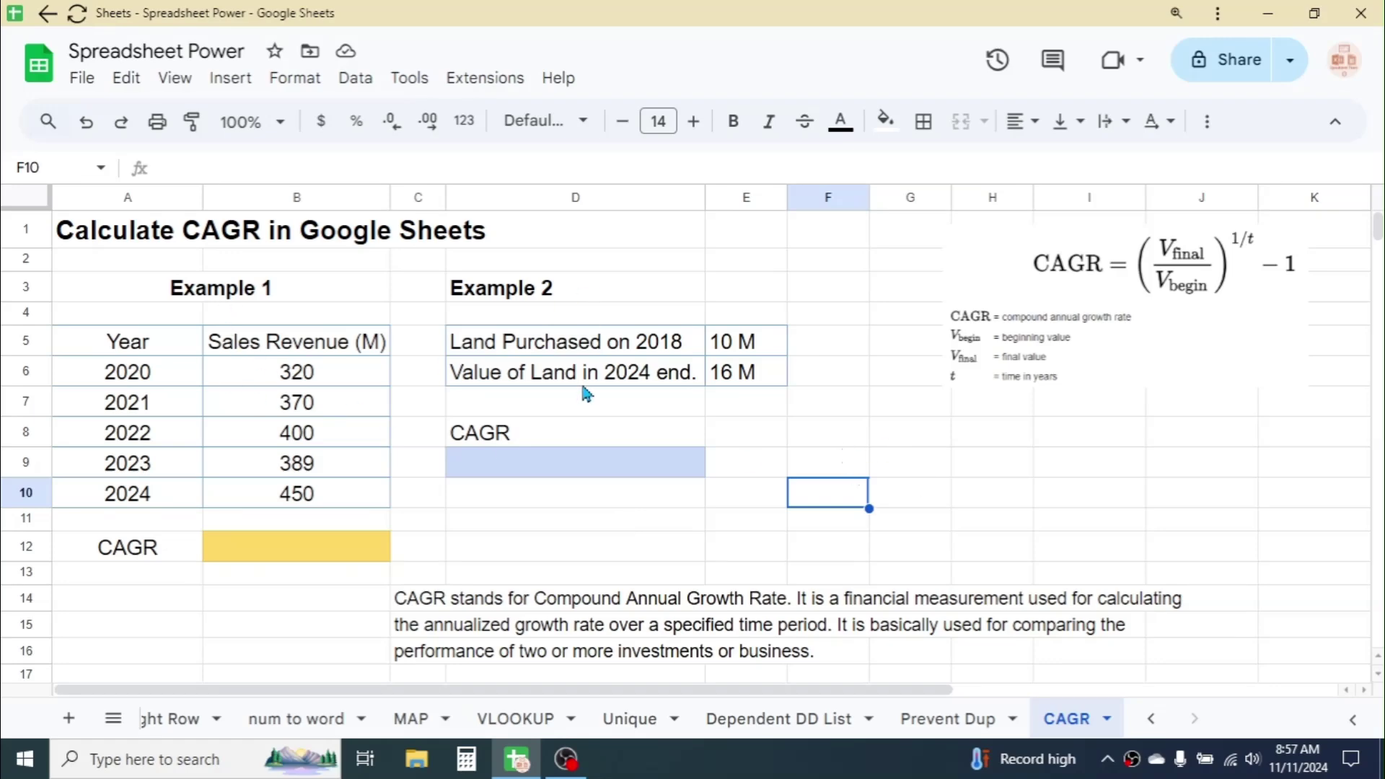
{"action": "left_click", "coordinate": [901, 467]}
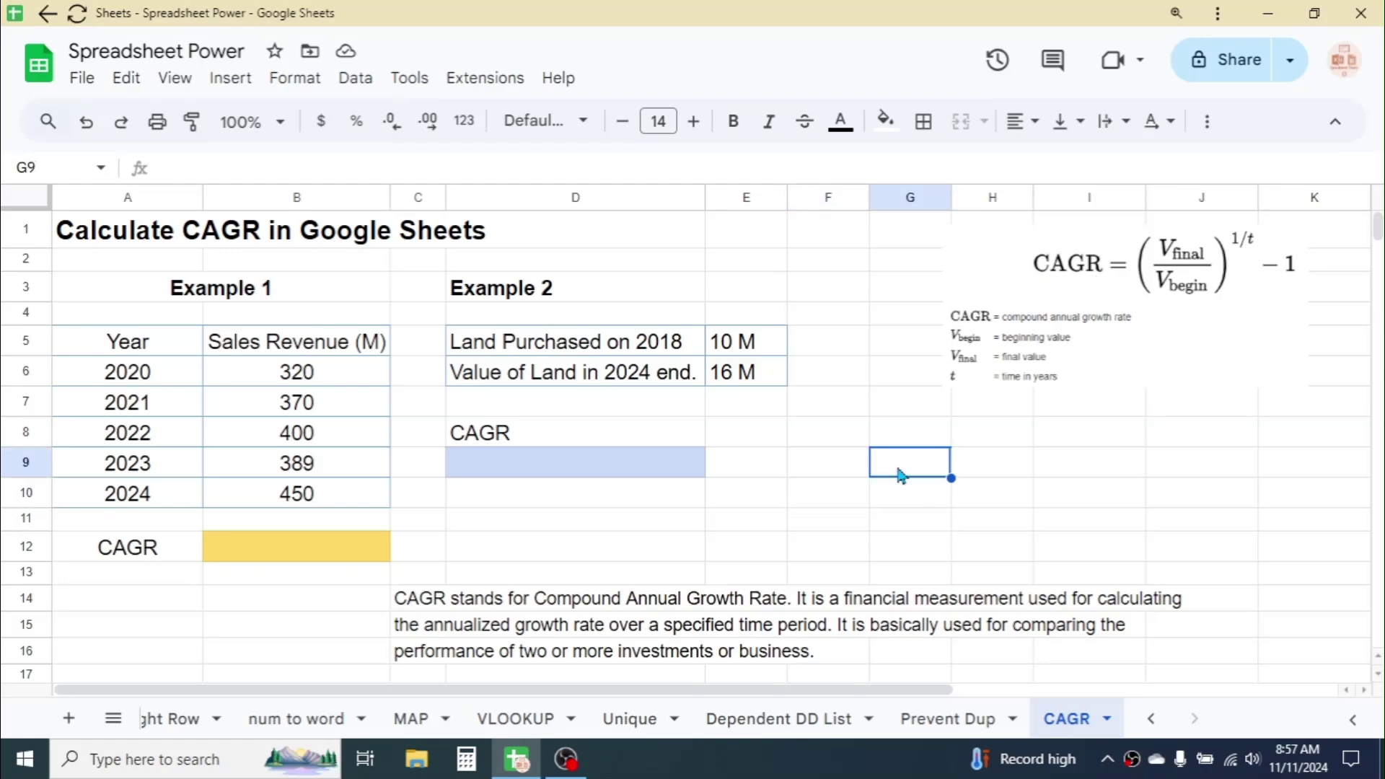
{"action": "left_click_drag", "start_coordinate": [139, 340], "coordinate": [341, 485]}
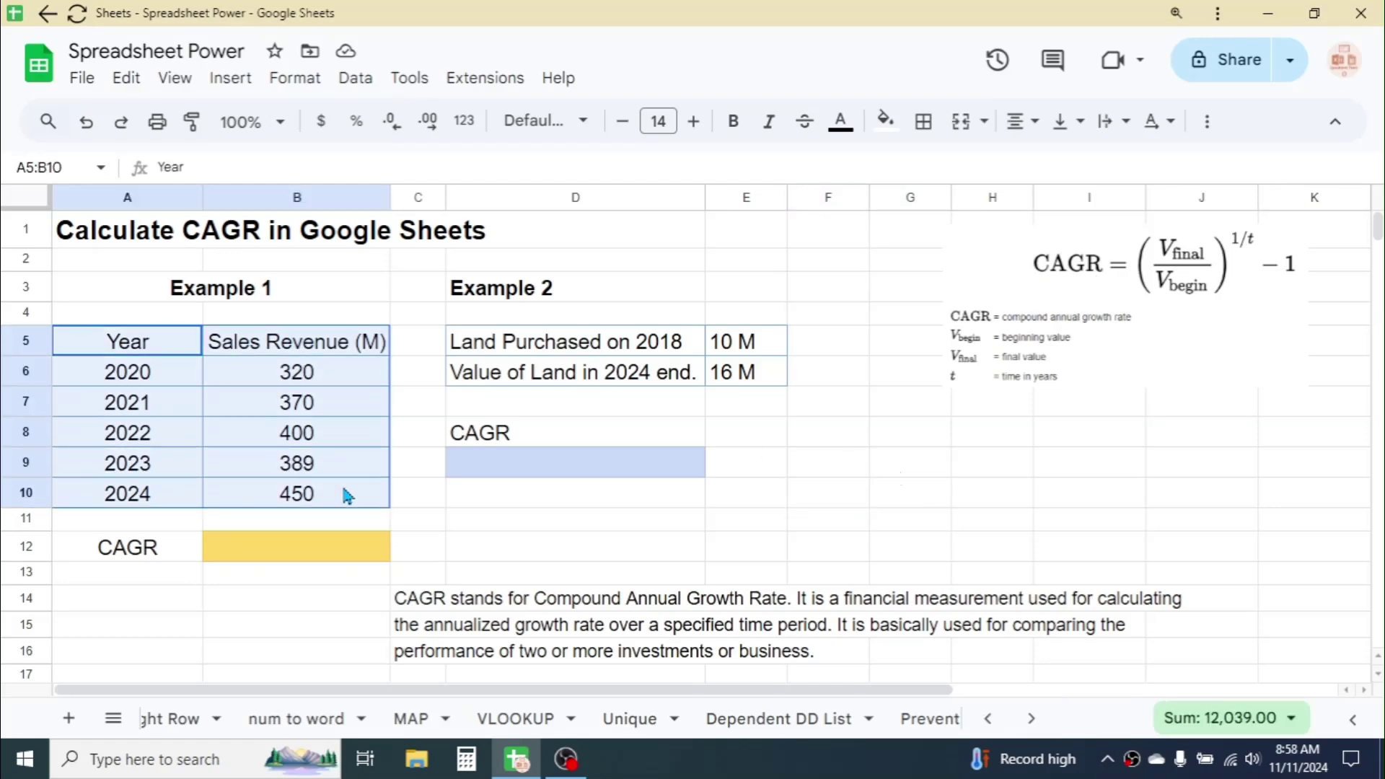
{"action": "left_click", "coordinate": [507, 345]}
{"action": "left_click_drag", "start_coordinate": [507, 345], "coordinate": [751, 371]}
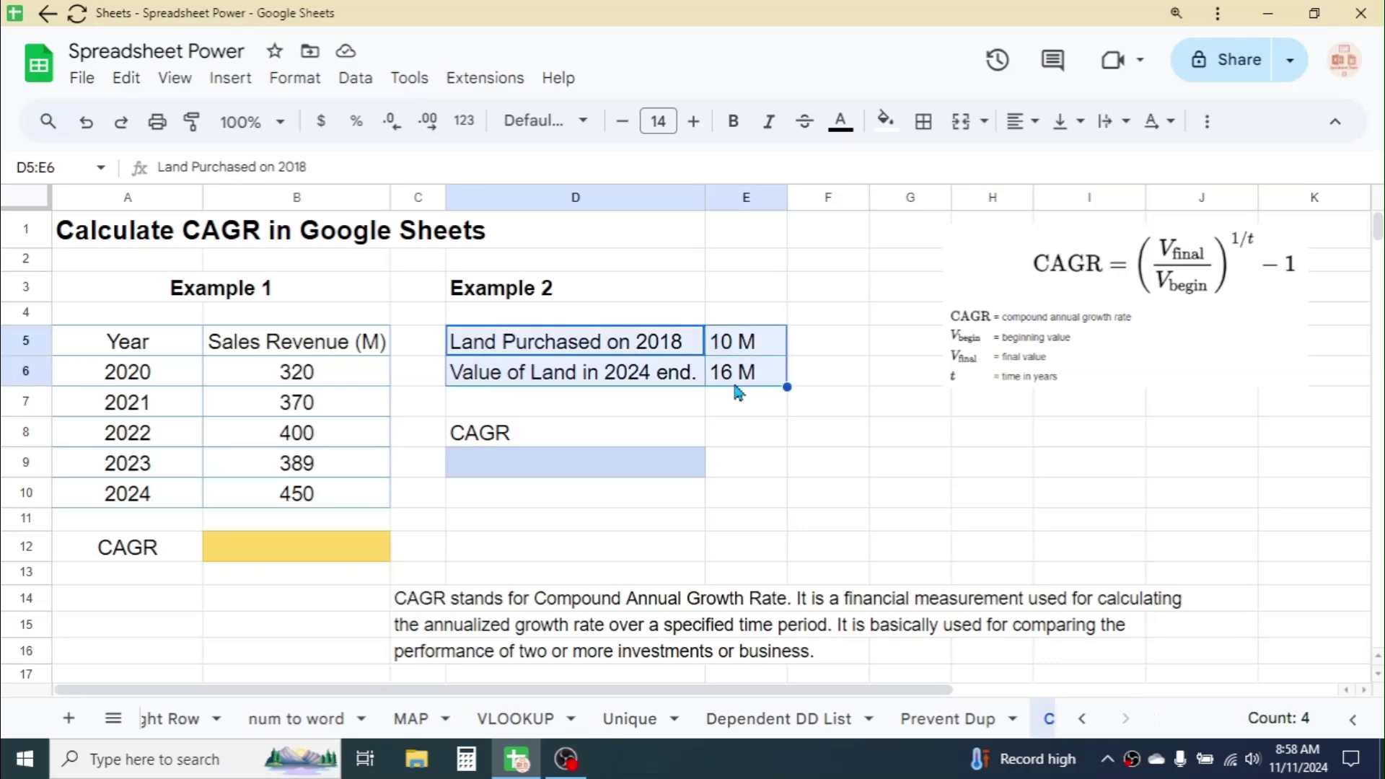
{"action": "left_click", "coordinate": [743, 438]}
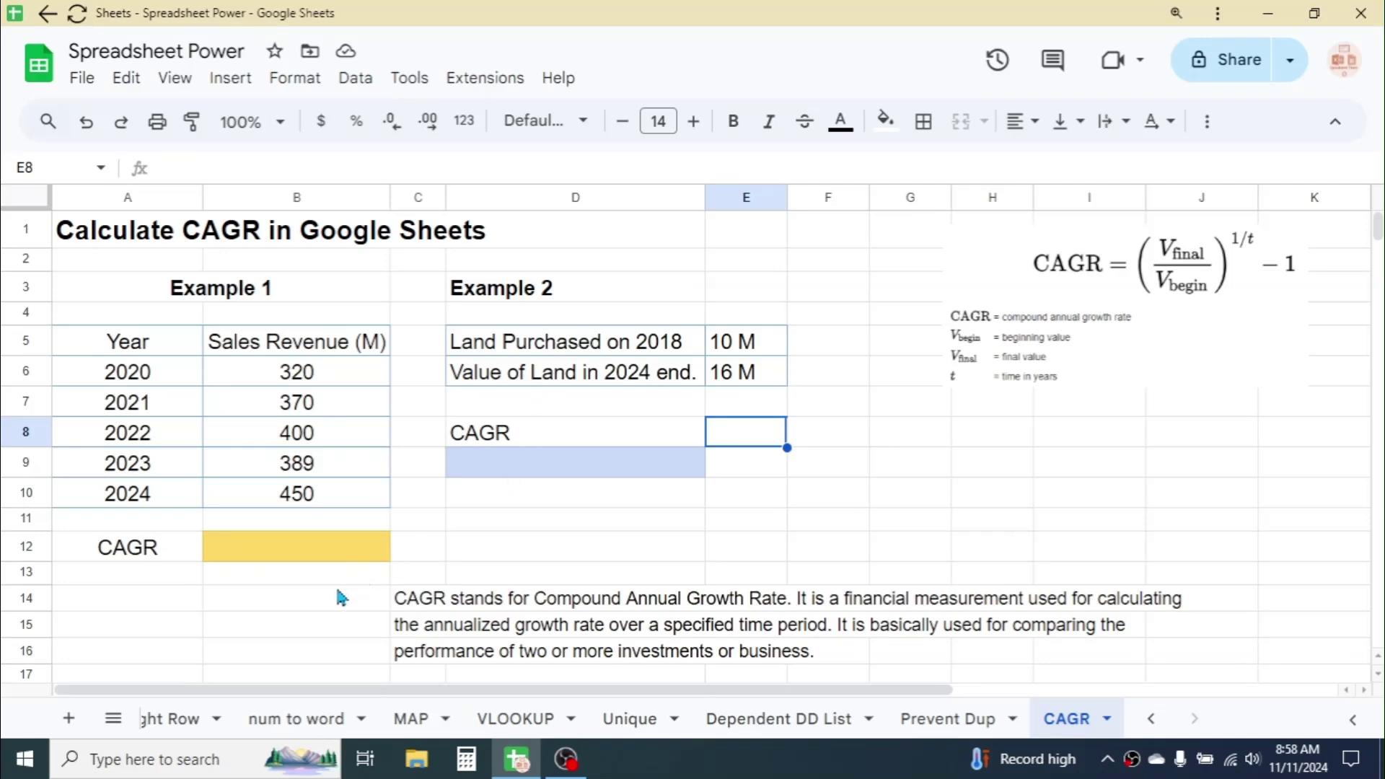
Step: Enter =B10/B6-1 in B14 to get 40.63% simple sales revenue growth
{"action": "left_click", "coordinate": [303, 600]}
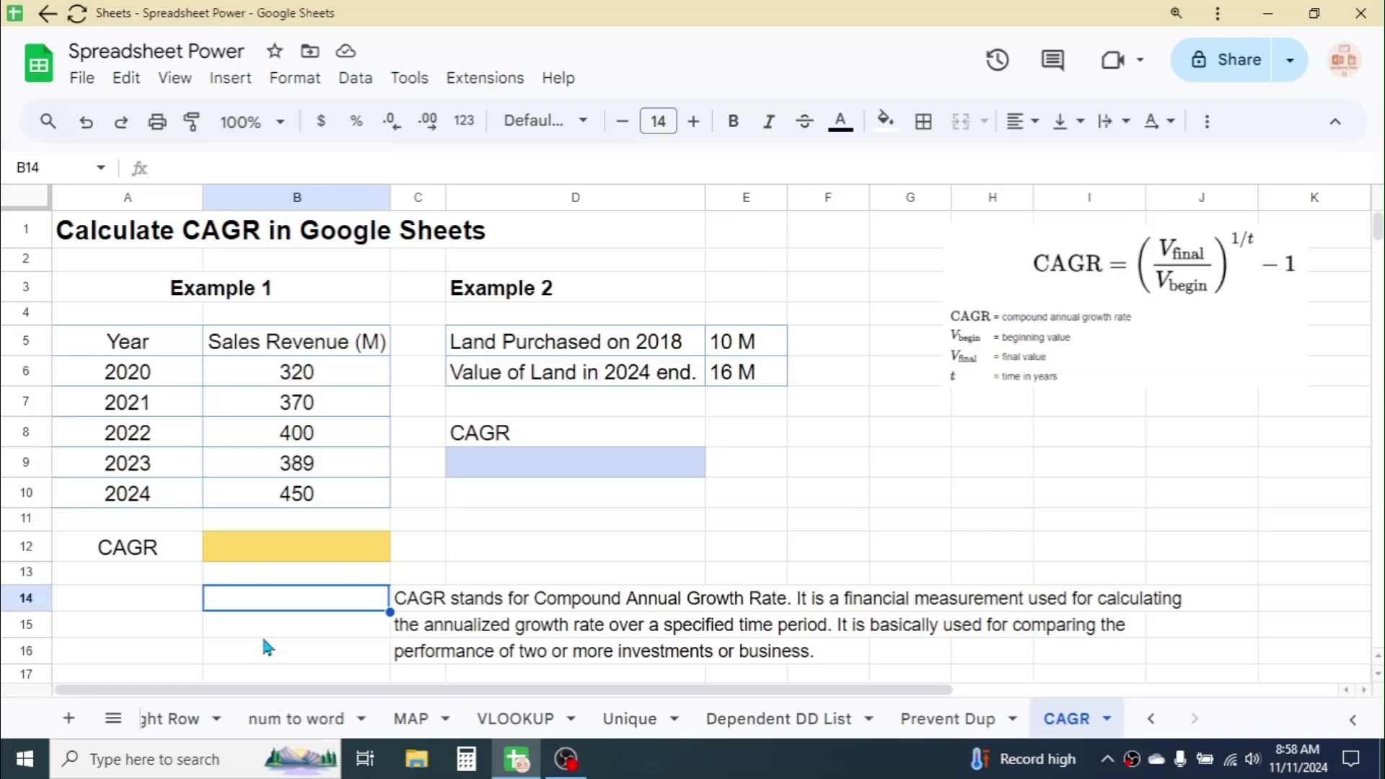
{"action": "type", "text": "="}
{"action": "left_click", "coordinate": [303, 497]}
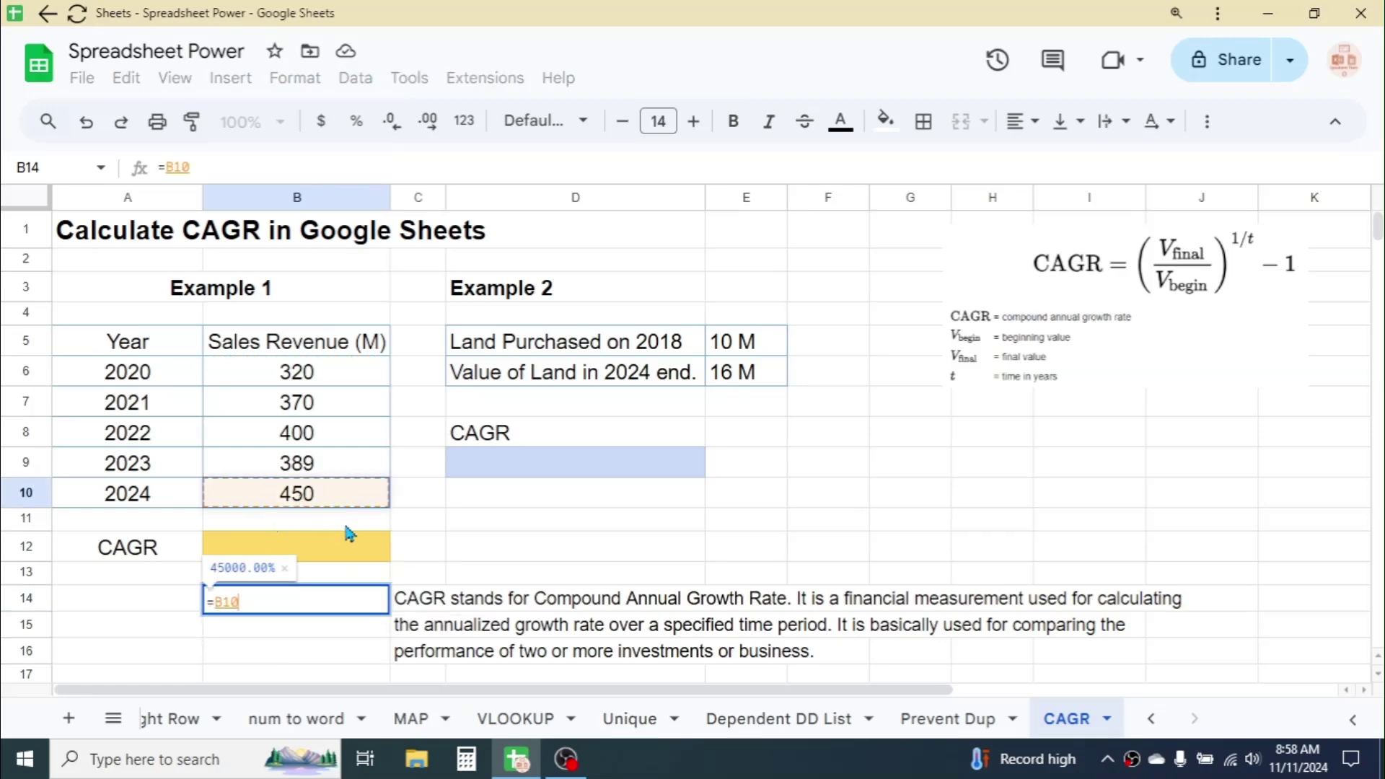
{"action": "type", "text": "/"}
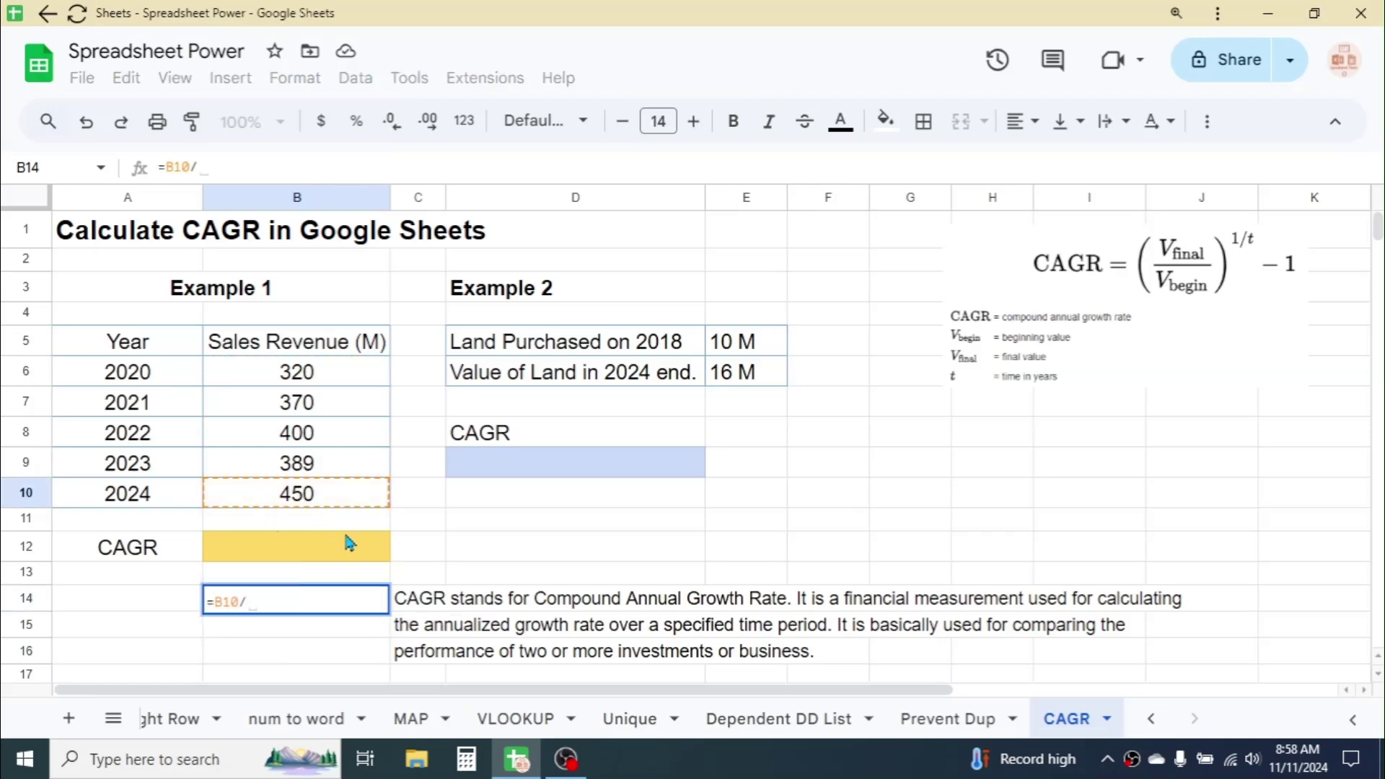
{"action": "left_click", "coordinate": [343, 368]}
{"action": "type", "text": "-1"}
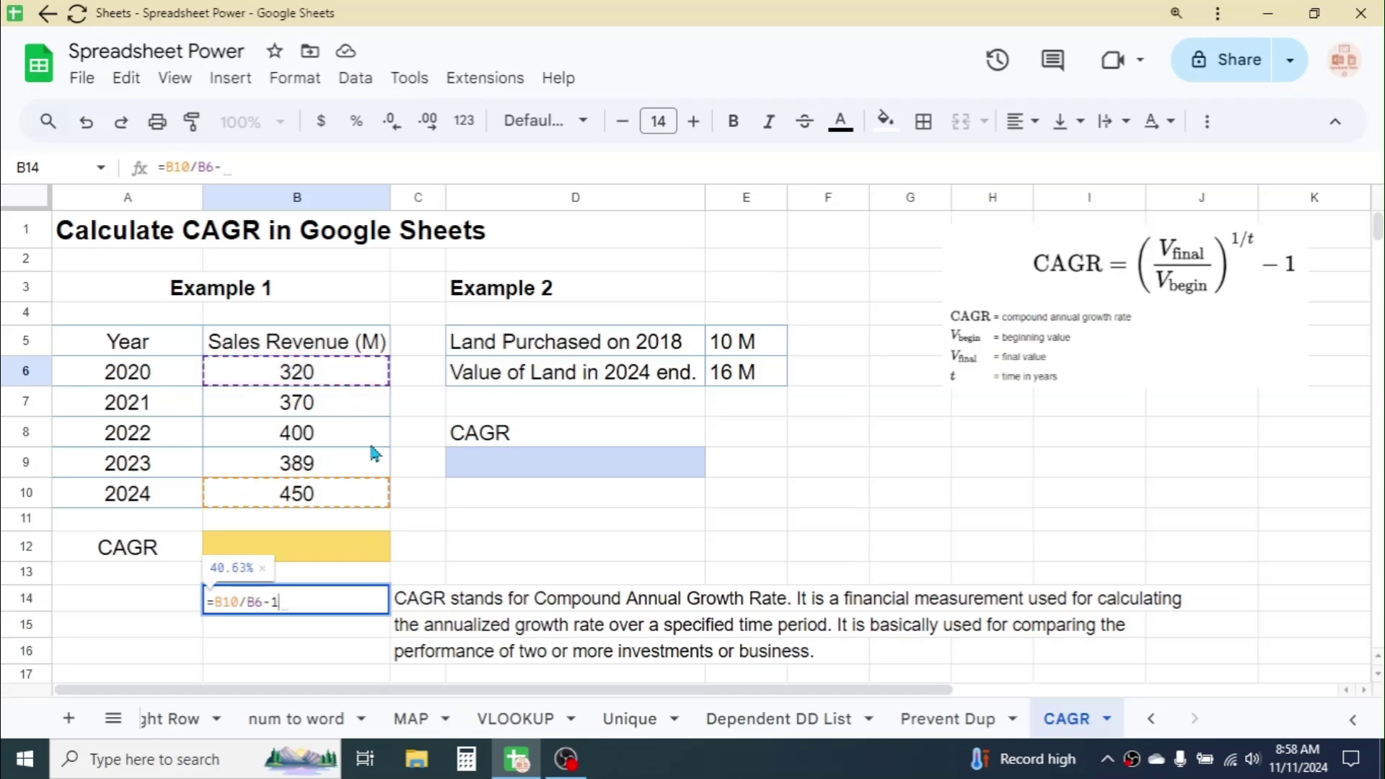
{"action": "key", "text": "Return"}
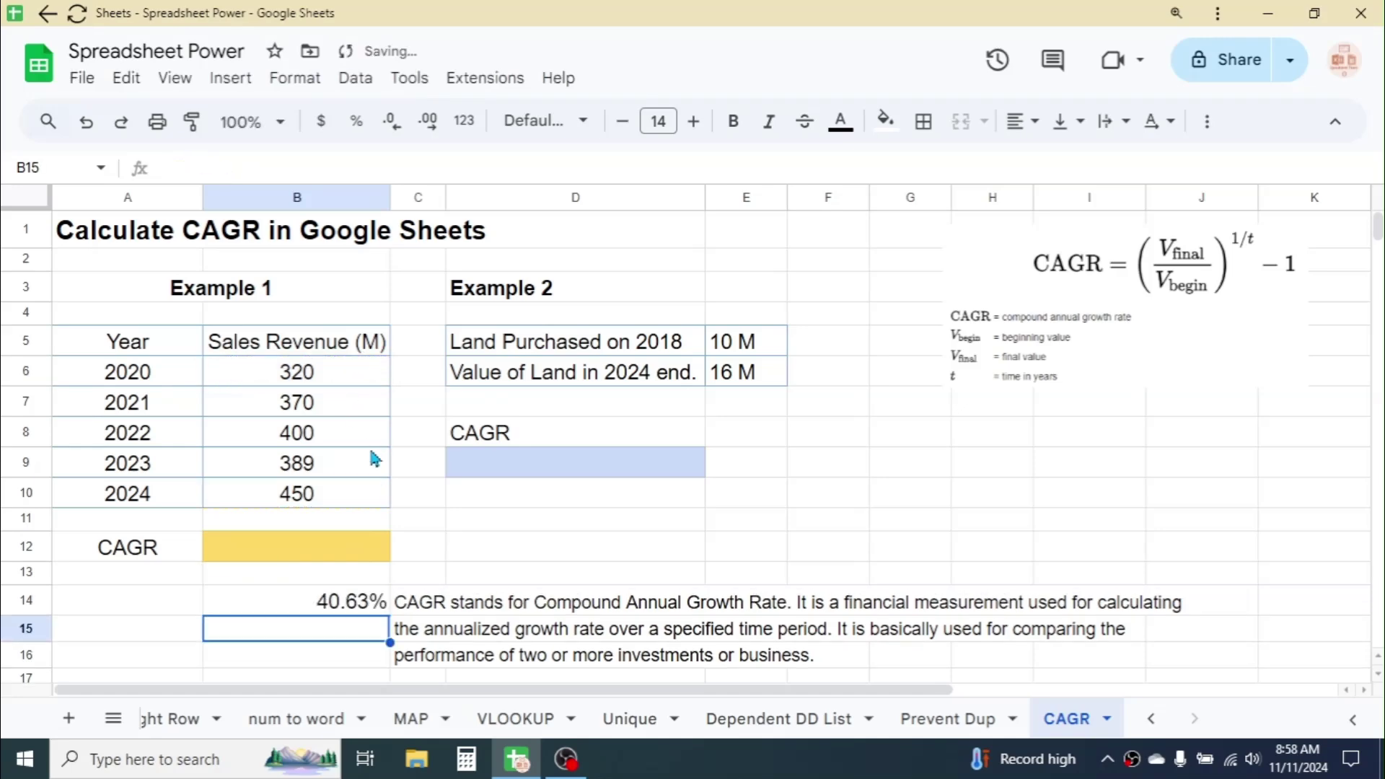
{"action": "left_click", "coordinate": [347, 608]}
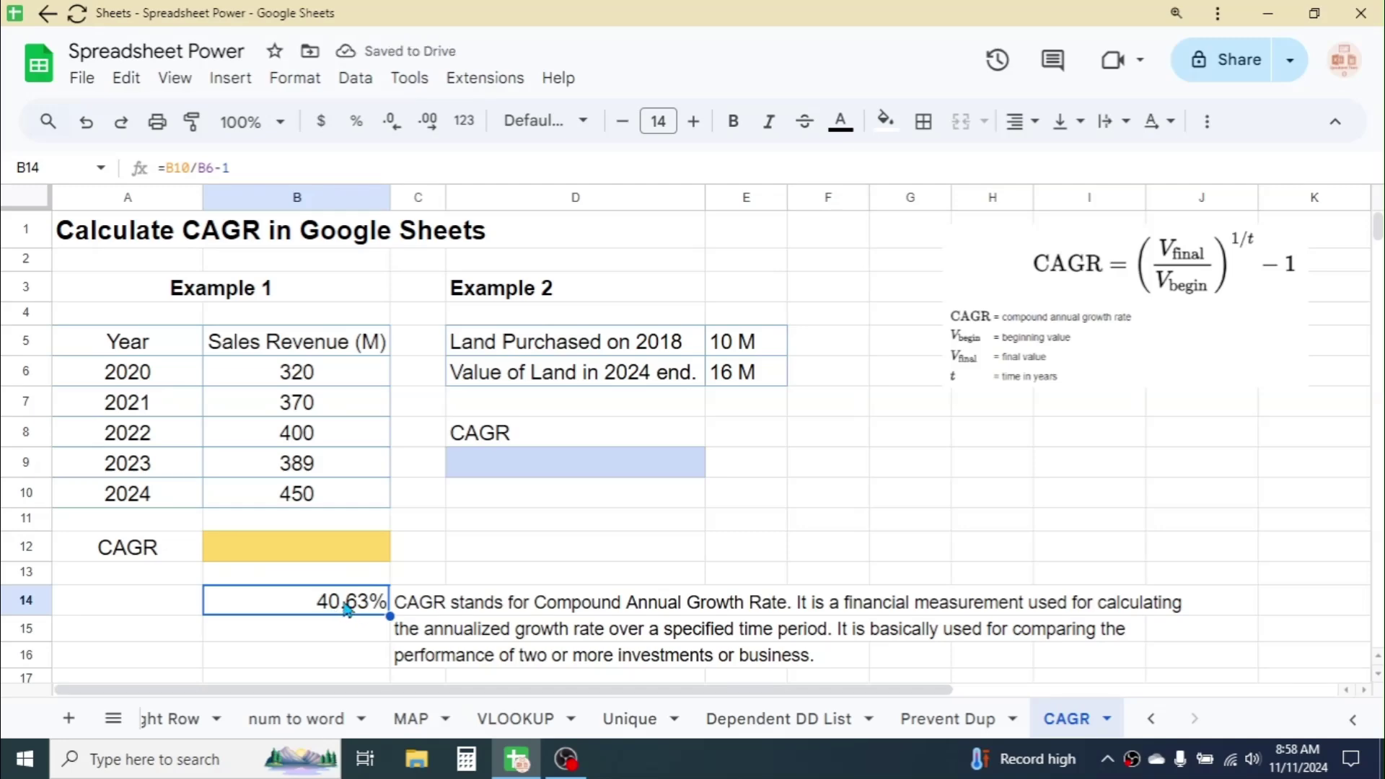
Step: Enter =16/10-1 in D11 to get 60.00% land value growth
{"action": "left_click", "coordinate": [746, 519]}
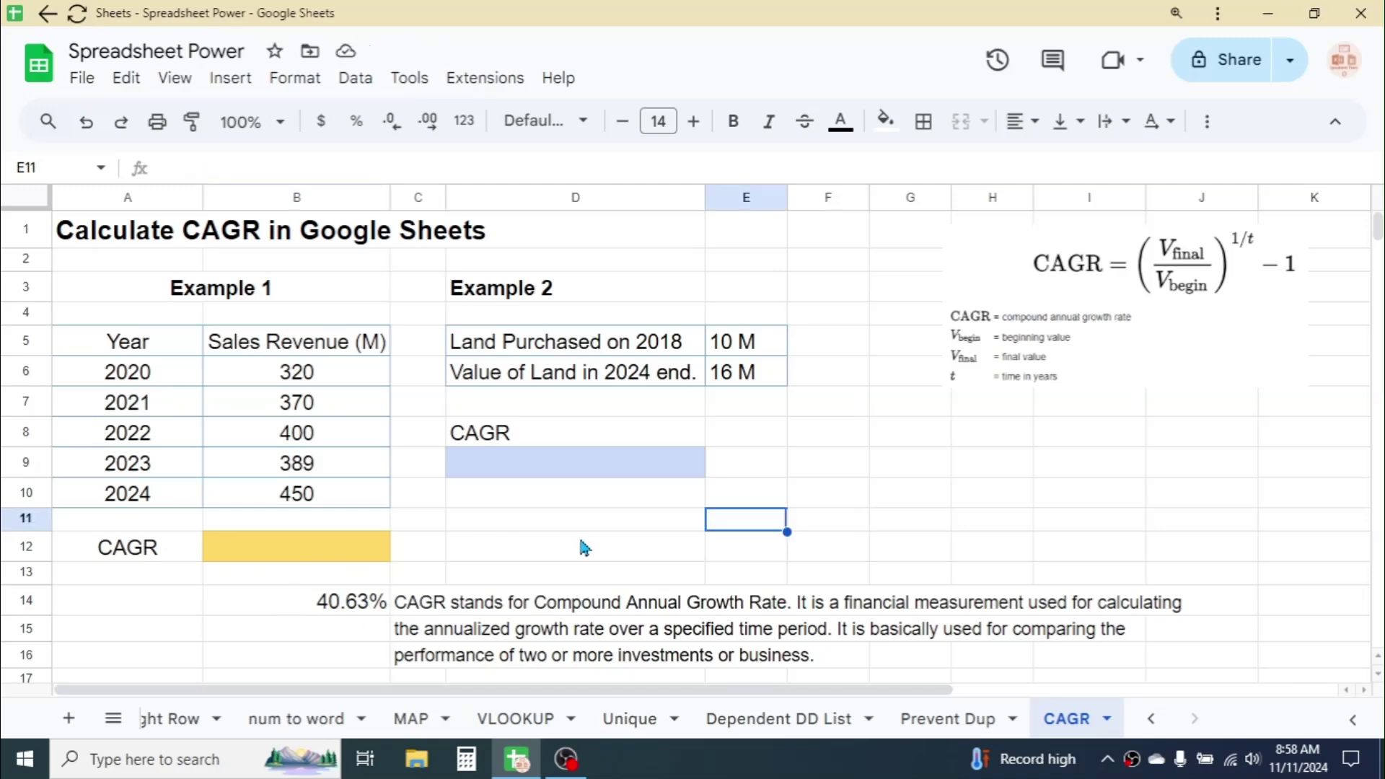
{"action": "left_click", "coordinate": [553, 521]}
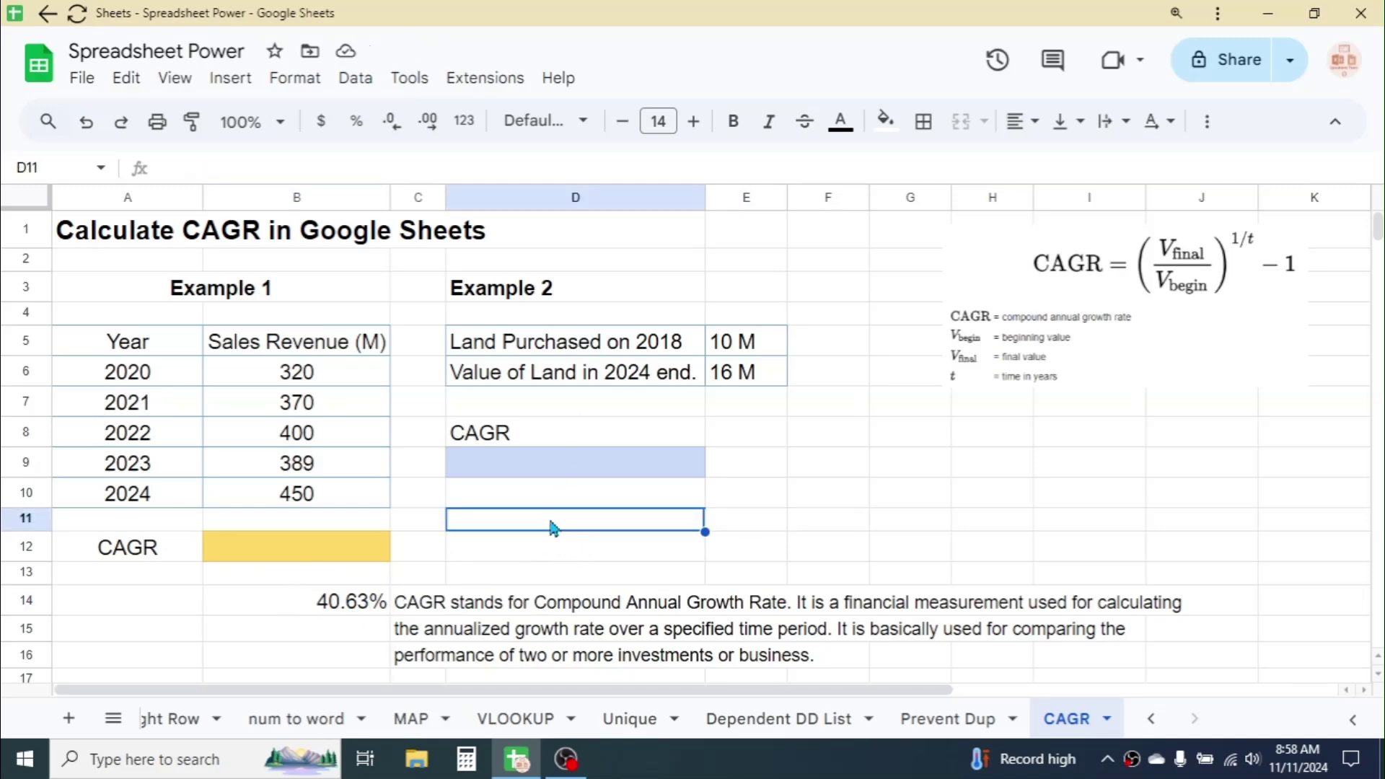
{"action": "type", "text": "="}
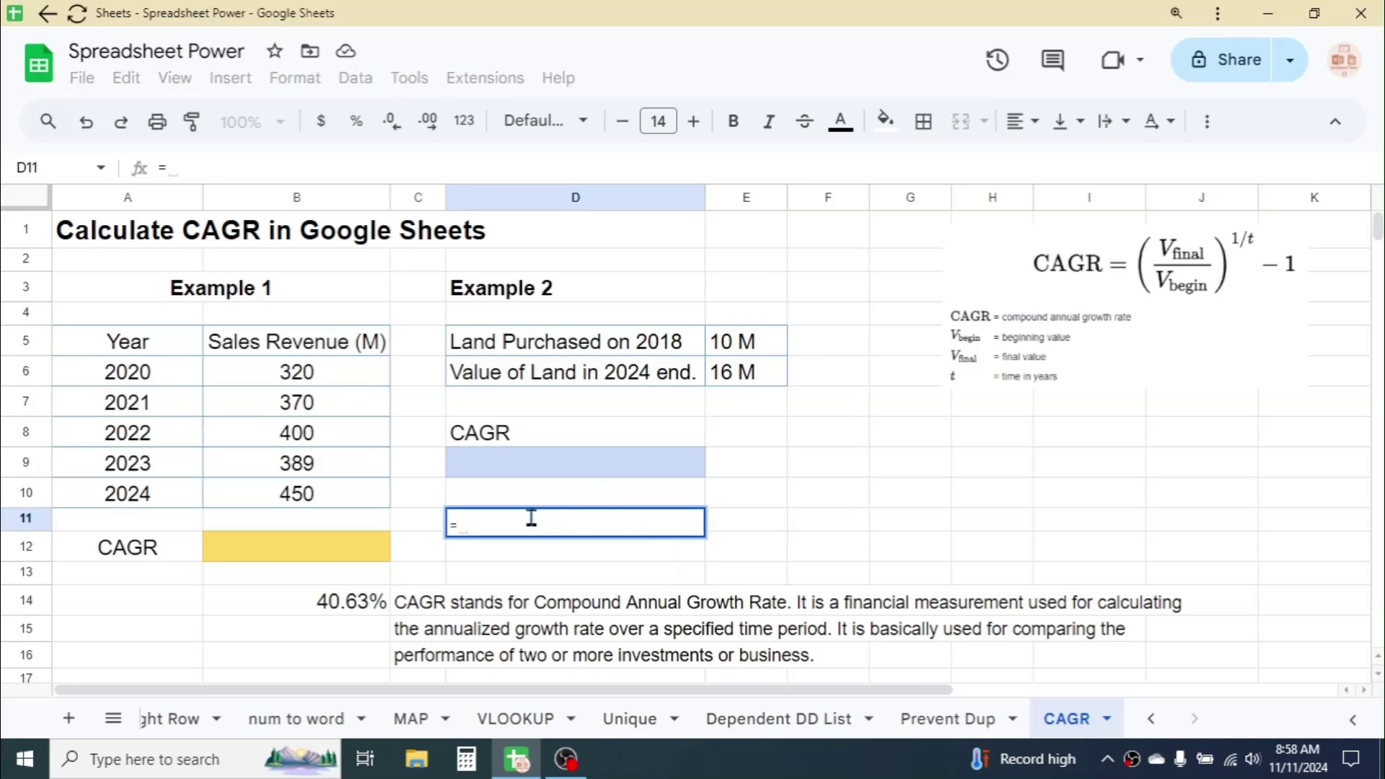
{"action": "type", "text": "16/10-1"}
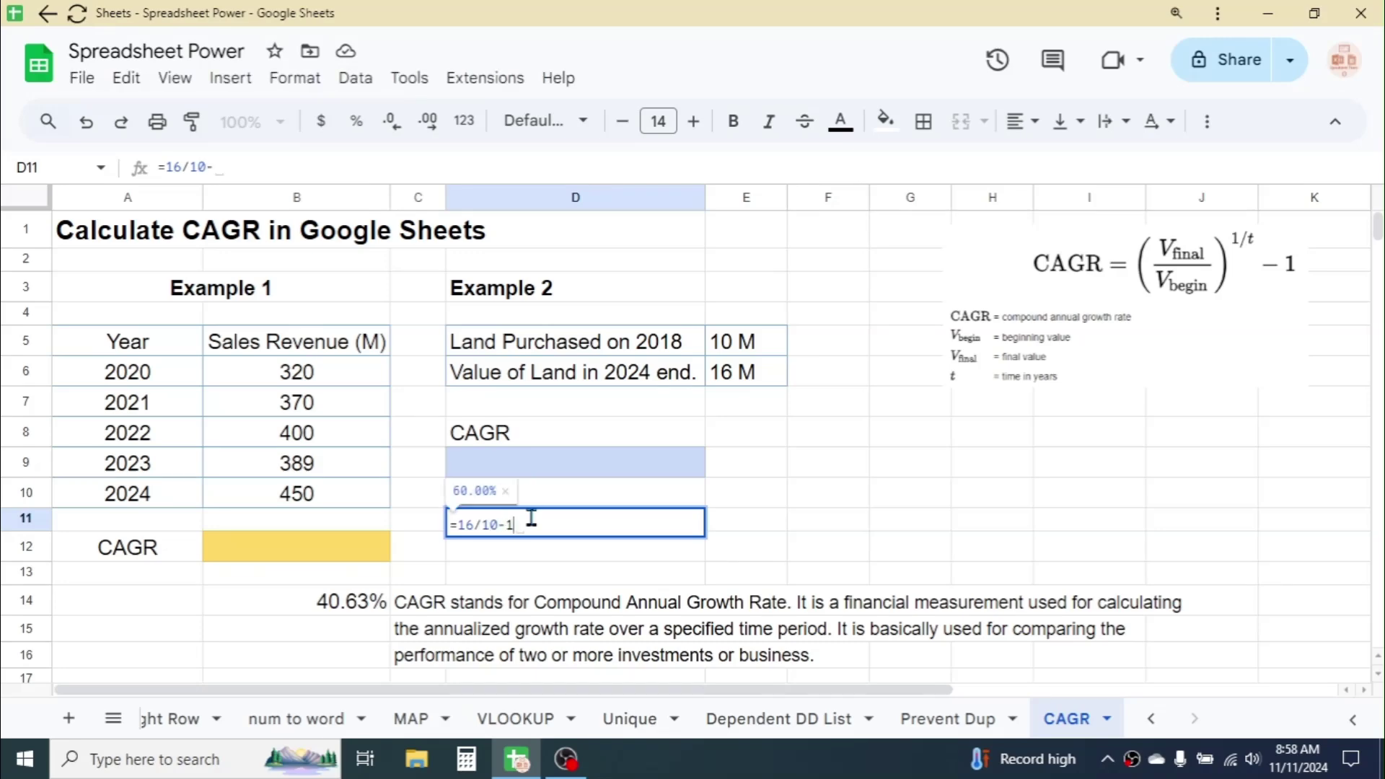
{"action": "key", "text": "Return"}
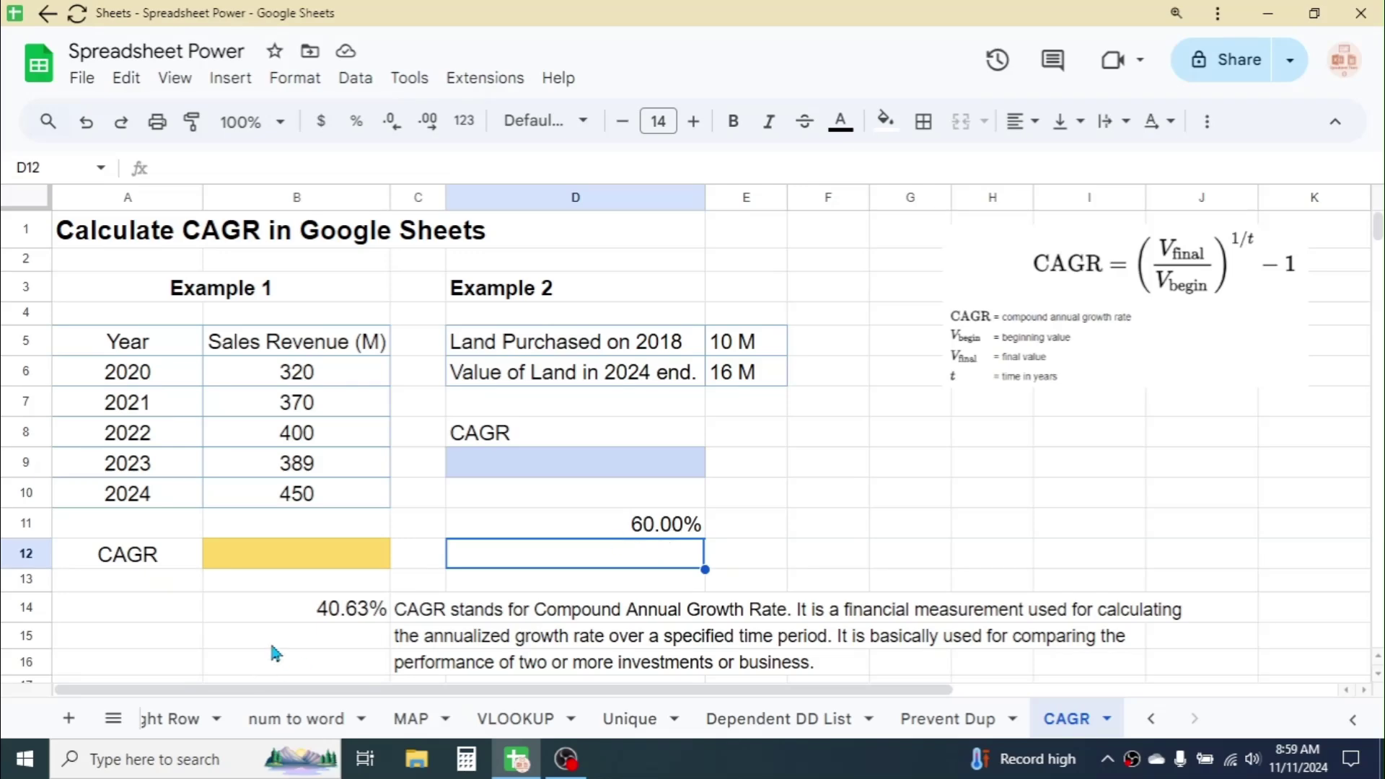
{"action": "left_click", "coordinate": [351, 618]}
Step: Enter =((B10/B6)^(1/4))-1 in B12 for an 8.90% sales revenue CAGR
{"action": "left_click", "coordinate": [669, 532]}
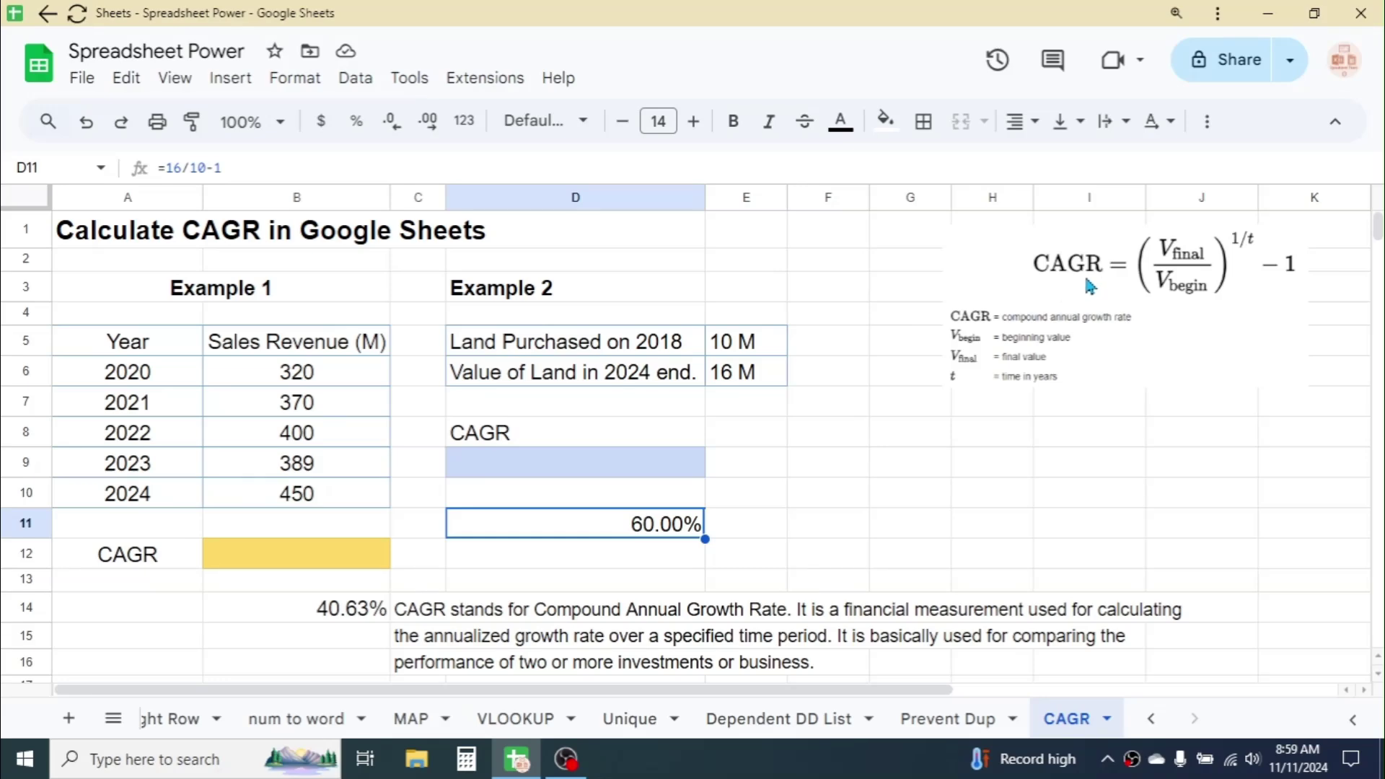
{"action": "left_click", "coordinate": [289, 568]}
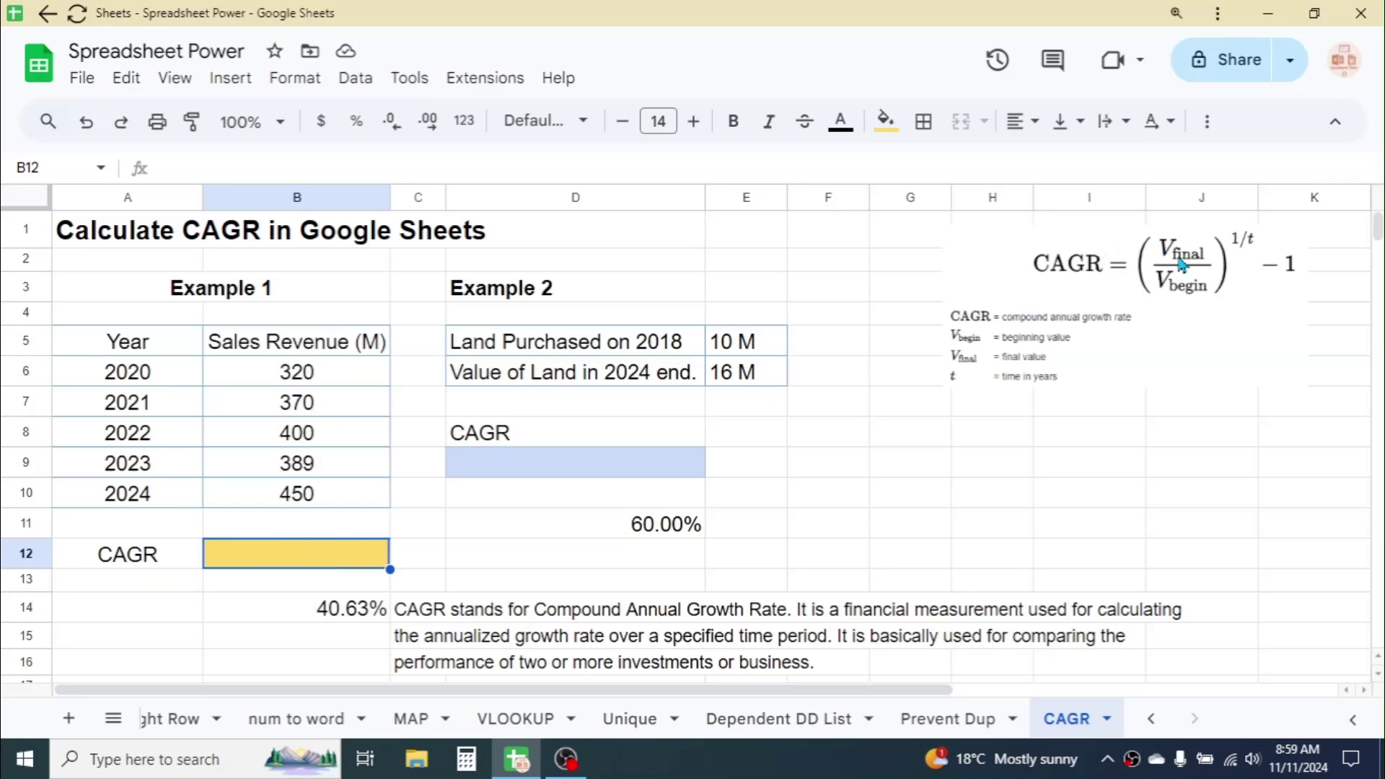
{"action": "type", "text": "="}
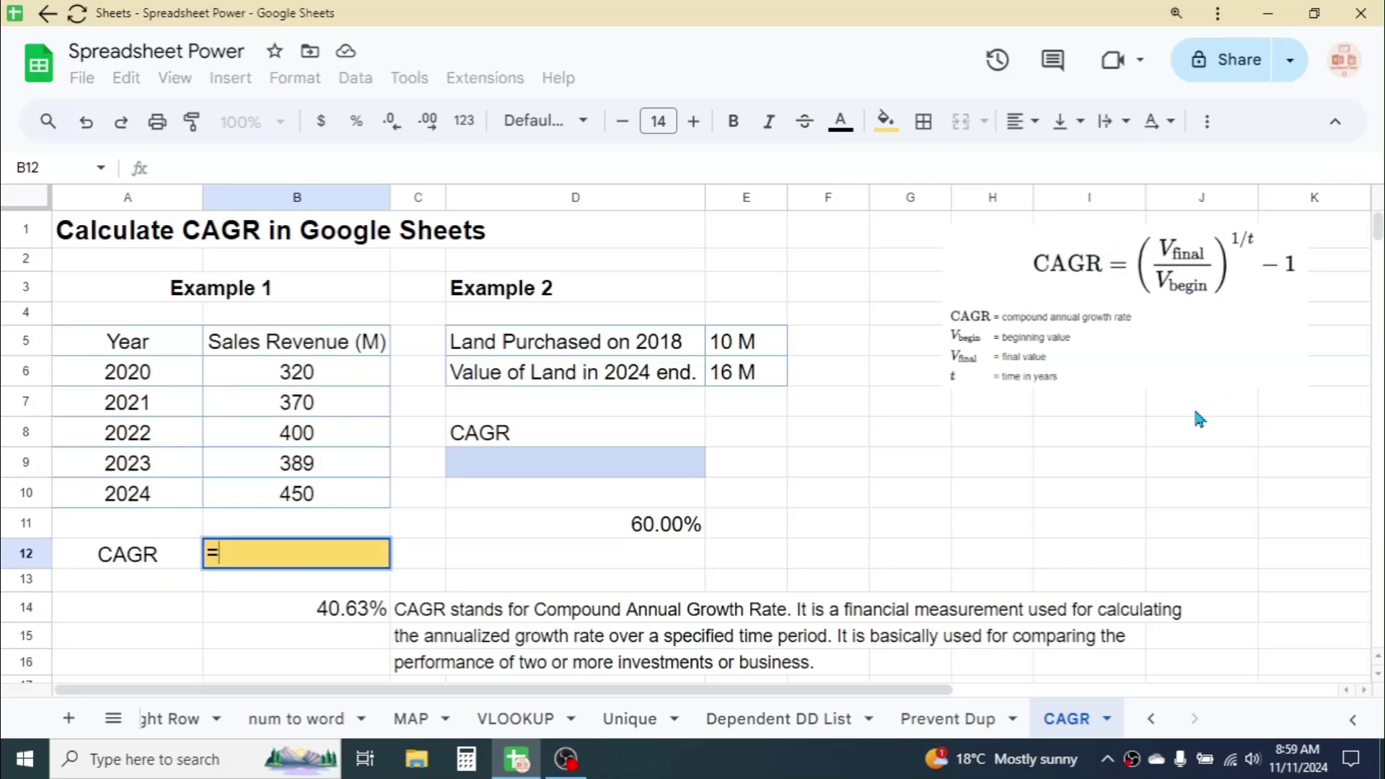
{"action": "type", "text": "(("}
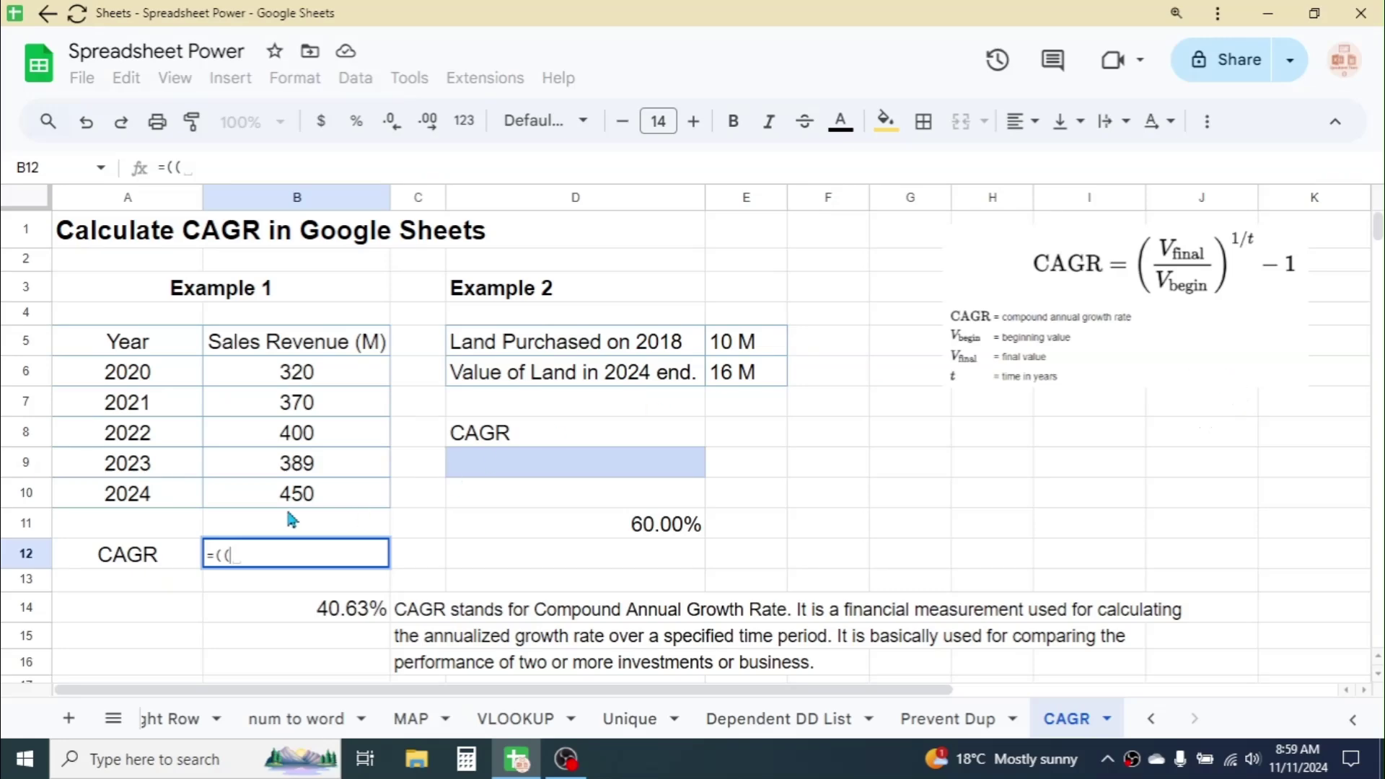
{"action": "left_click", "coordinate": [310, 502]}
{"action": "type", "text": "/"}
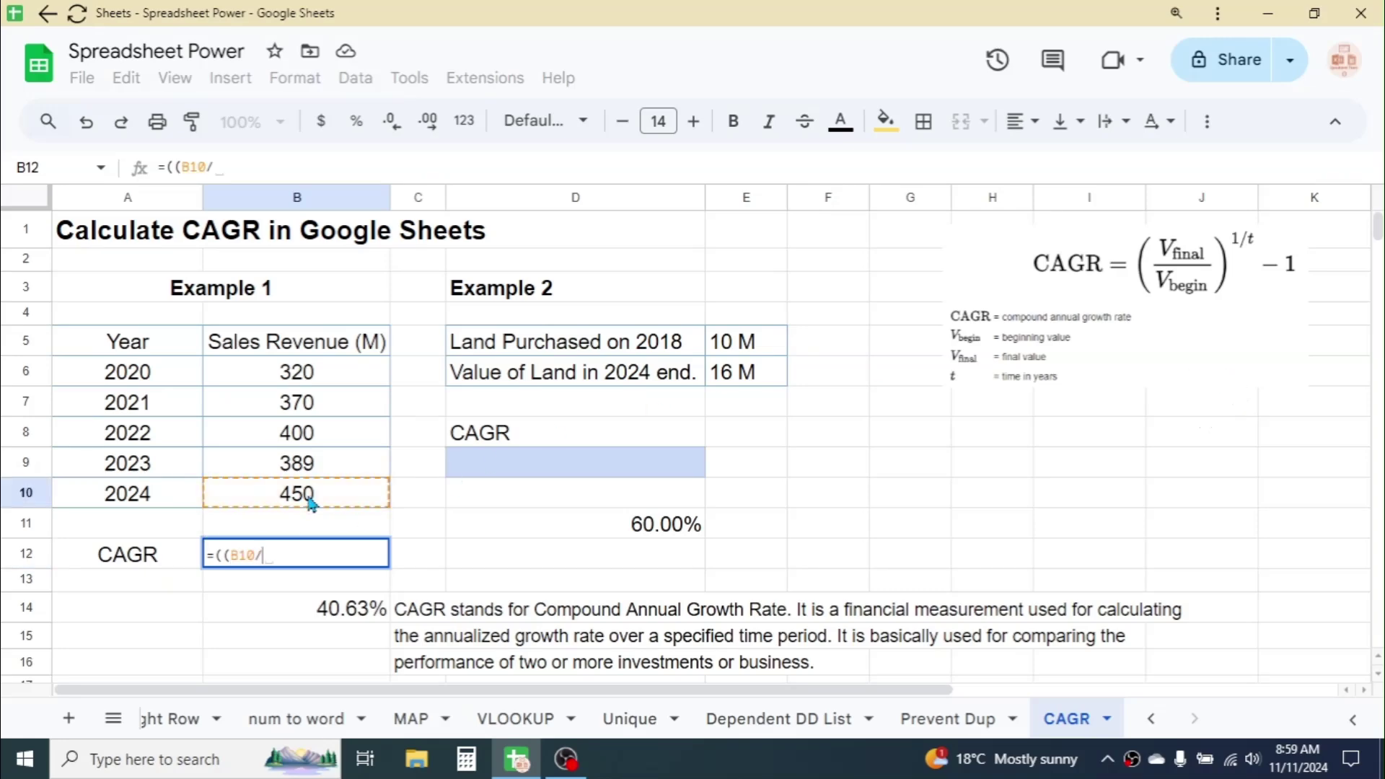
{"action": "left_click", "coordinate": [315, 374]}
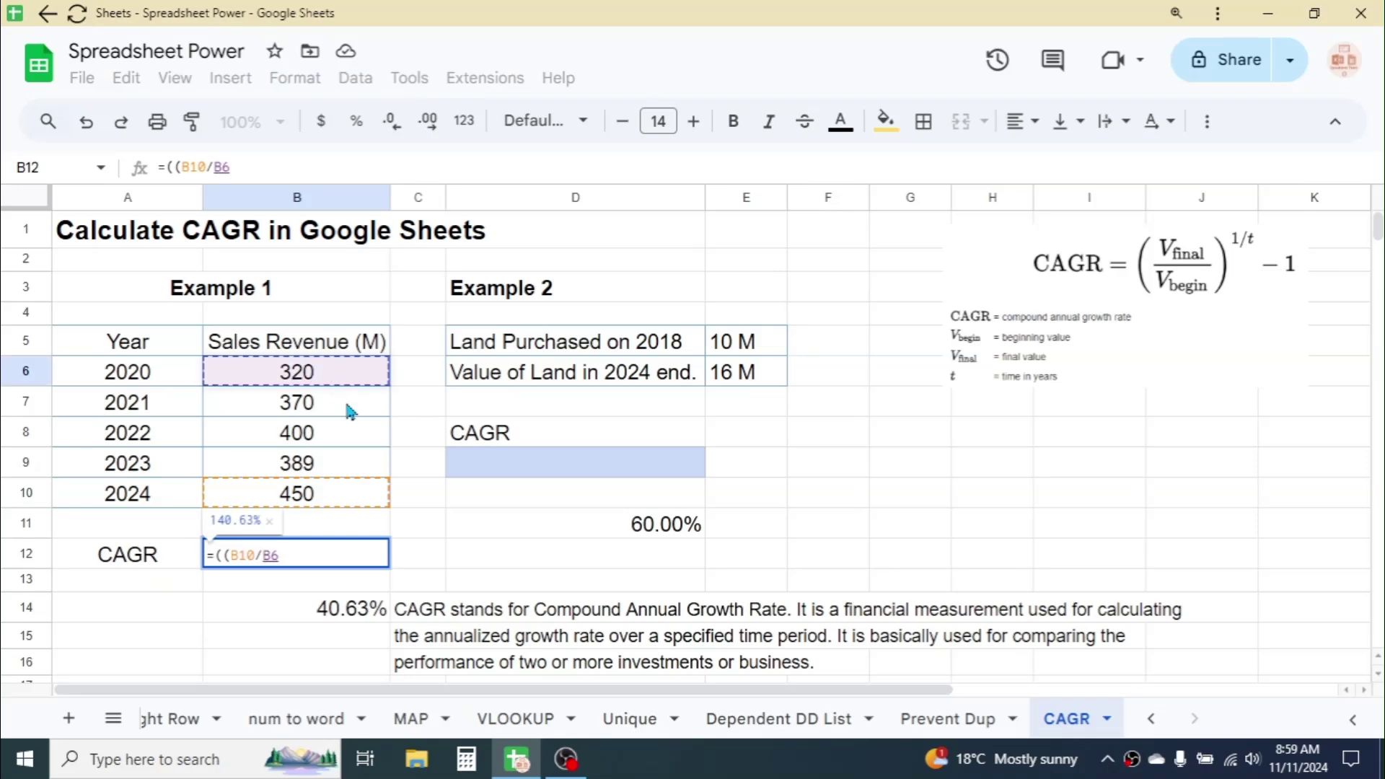
{"action": "type", "text": ")"}
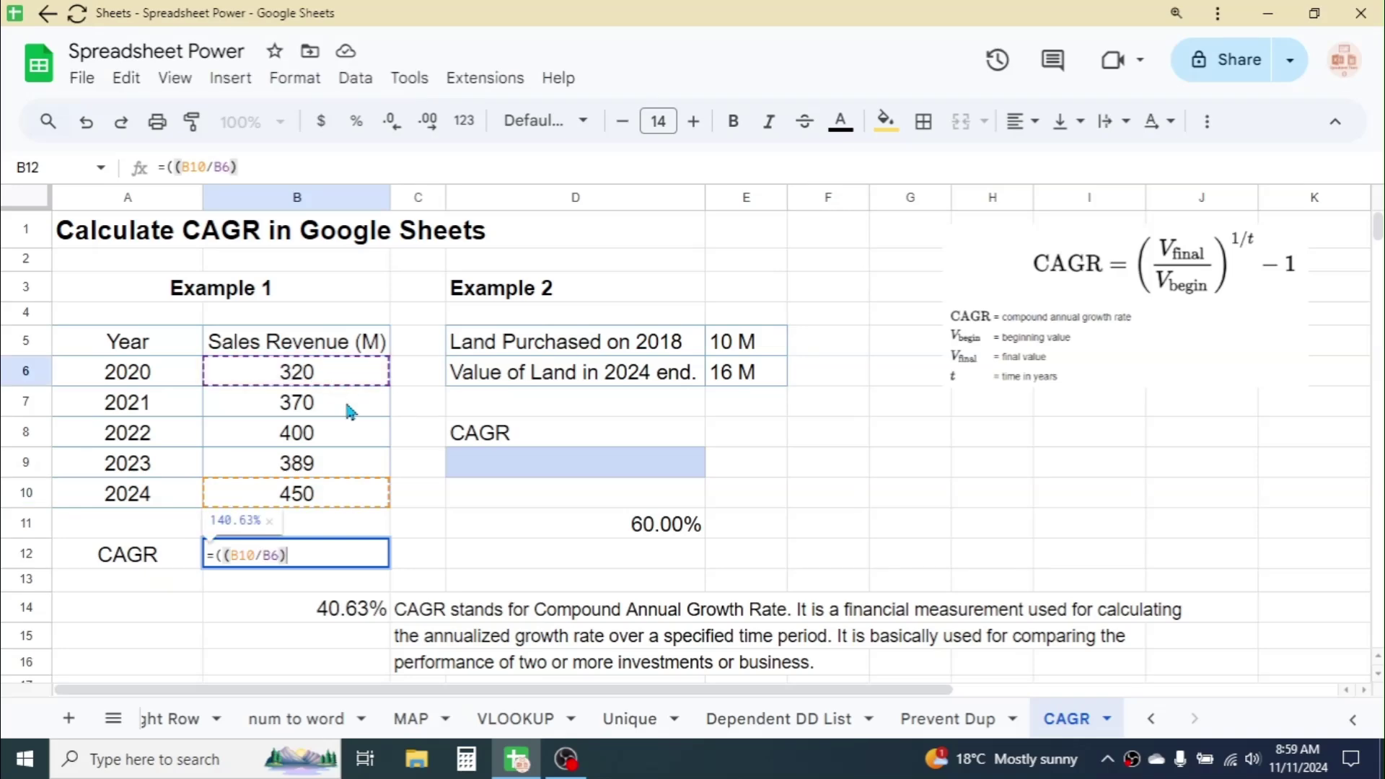
{"action": "type", "text": "^"}
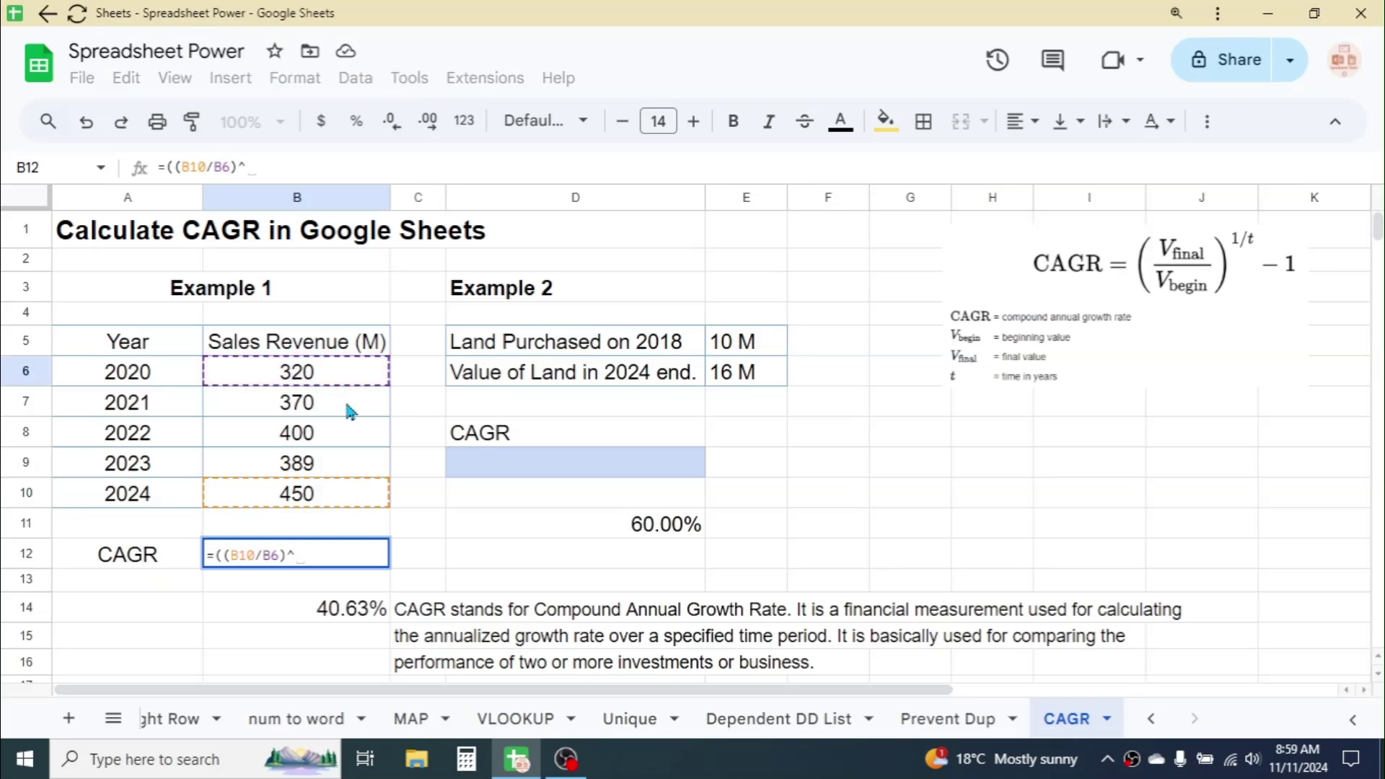
{"action": "type", "text": "(1/"}
{"action": "type", "text": "4"}
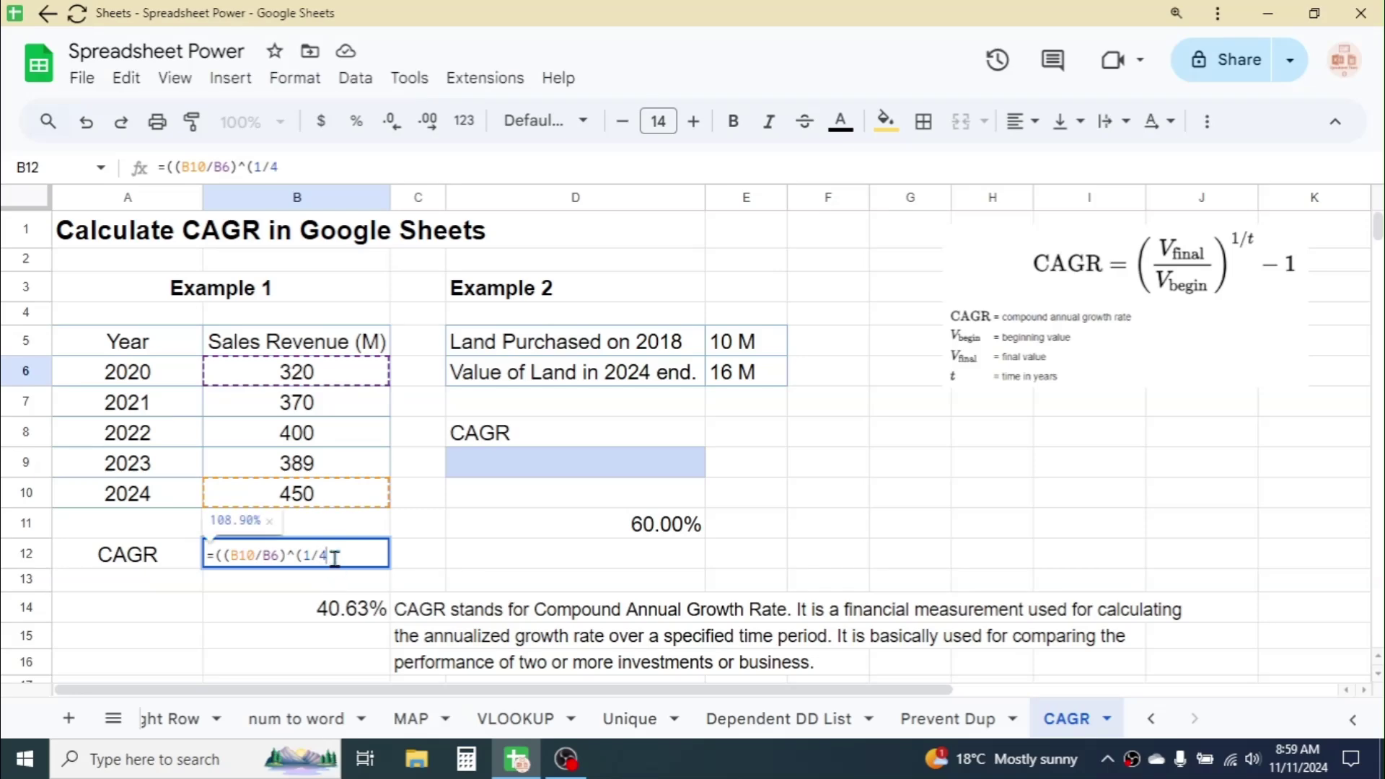
{"action": "type", "text": "))-1"}
{"action": "key", "text": "Return"}
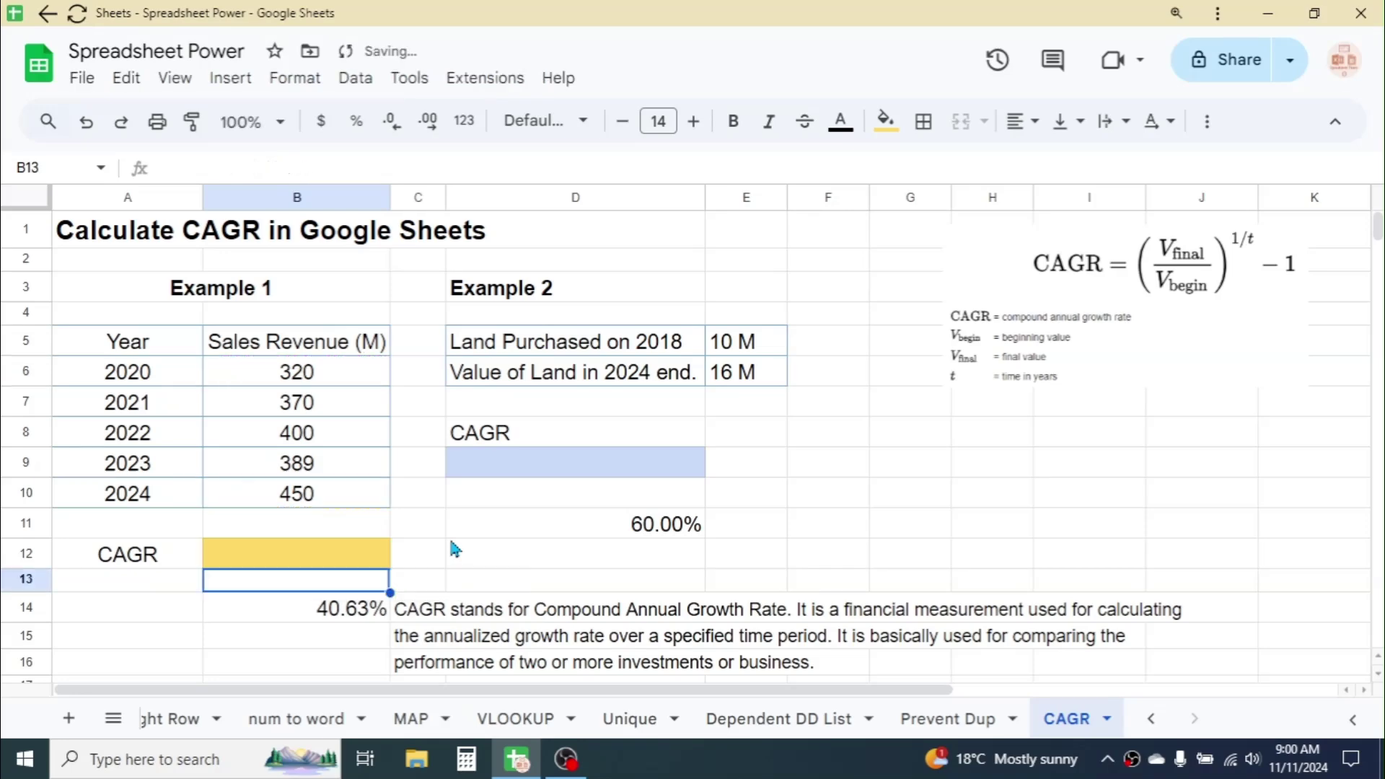
{"action": "key", "text": "Up"}
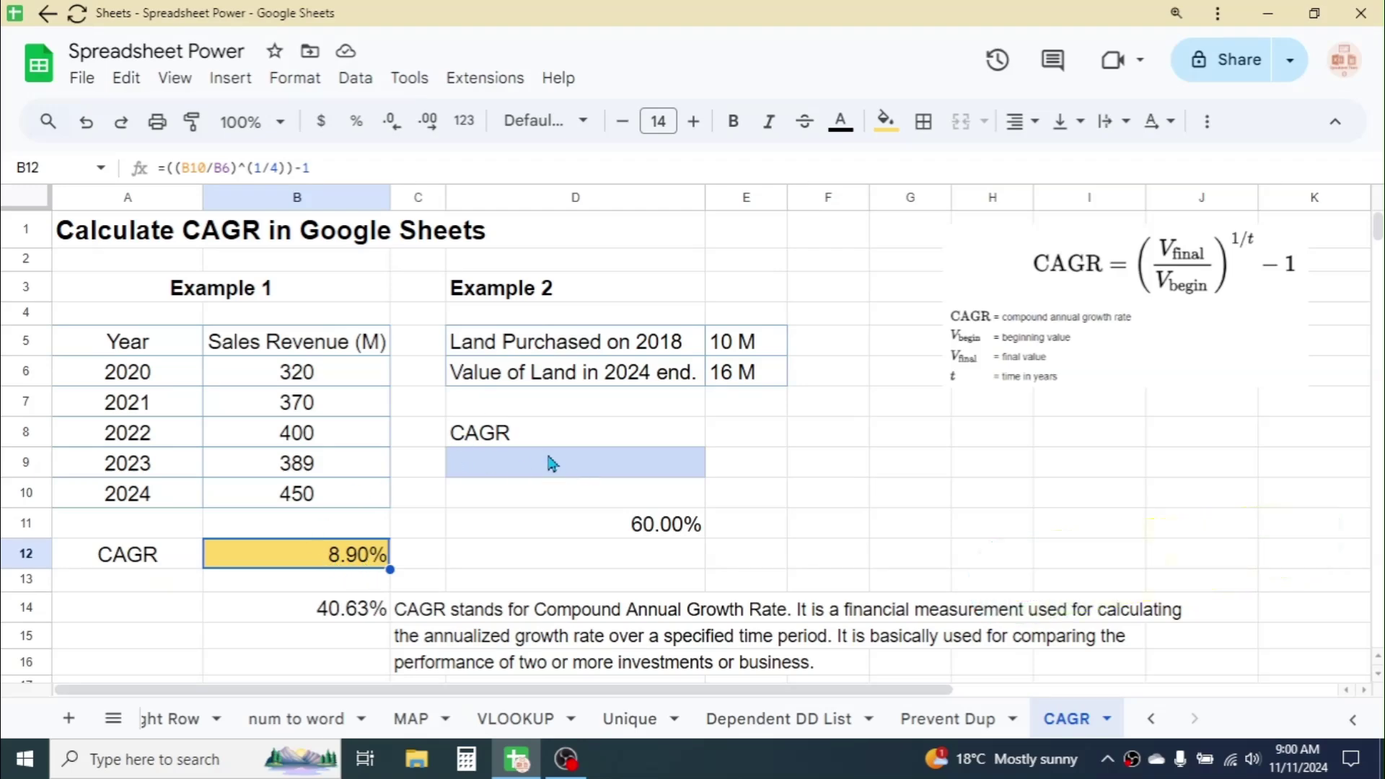
{"action": "left_click", "coordinate": [597, 464]}
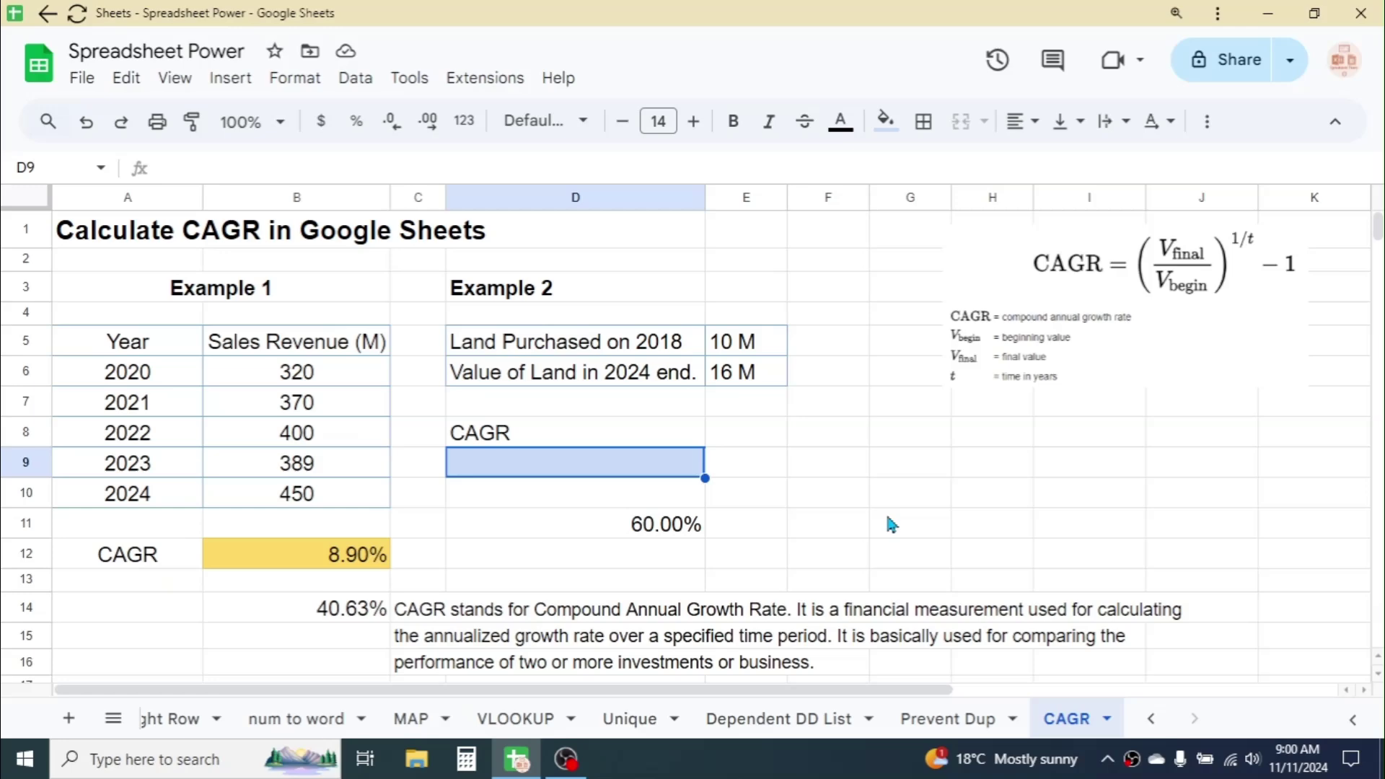
Step: Enter =((16/10)^(1/6))-1 in D9 for an 8.15% land value CAGR
{"action": "type", "text": "=(("}
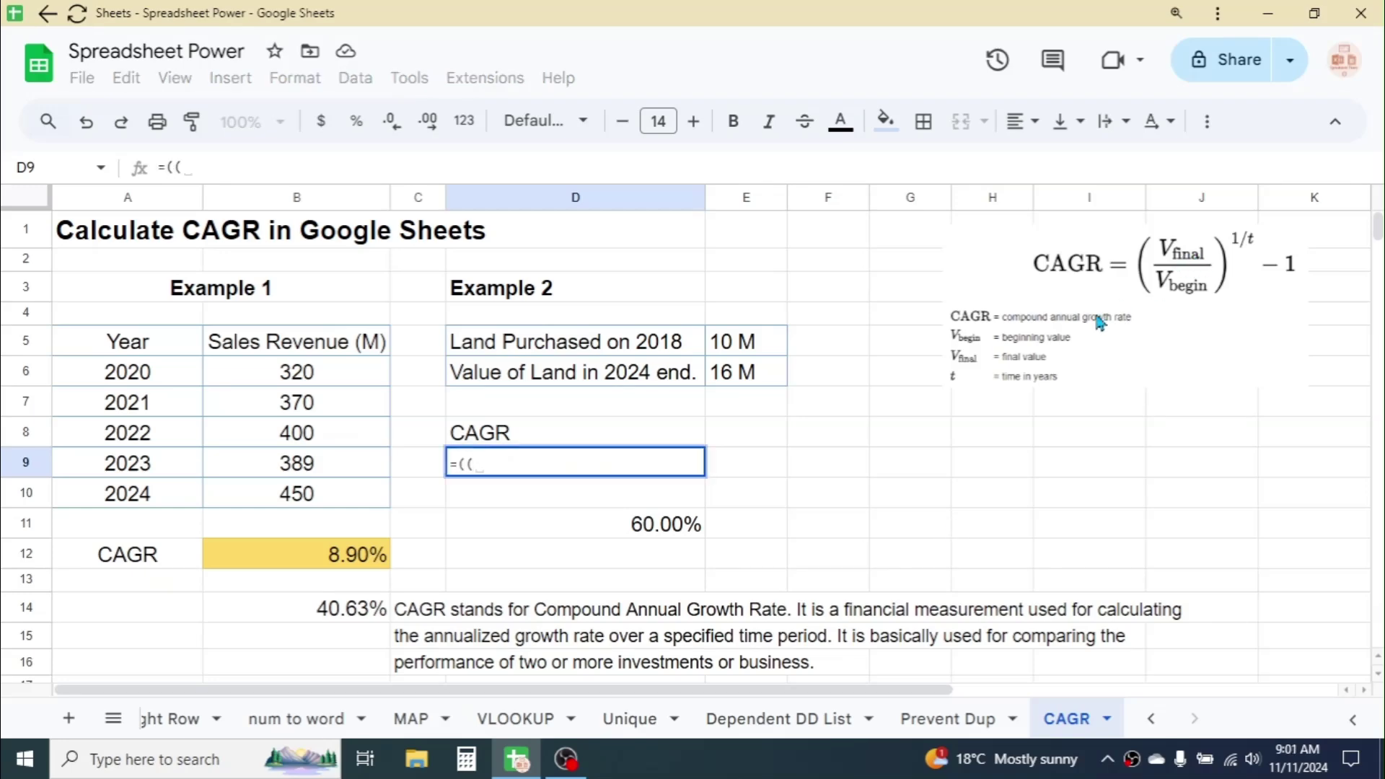
{"action": "type", "text": "16/10)"}
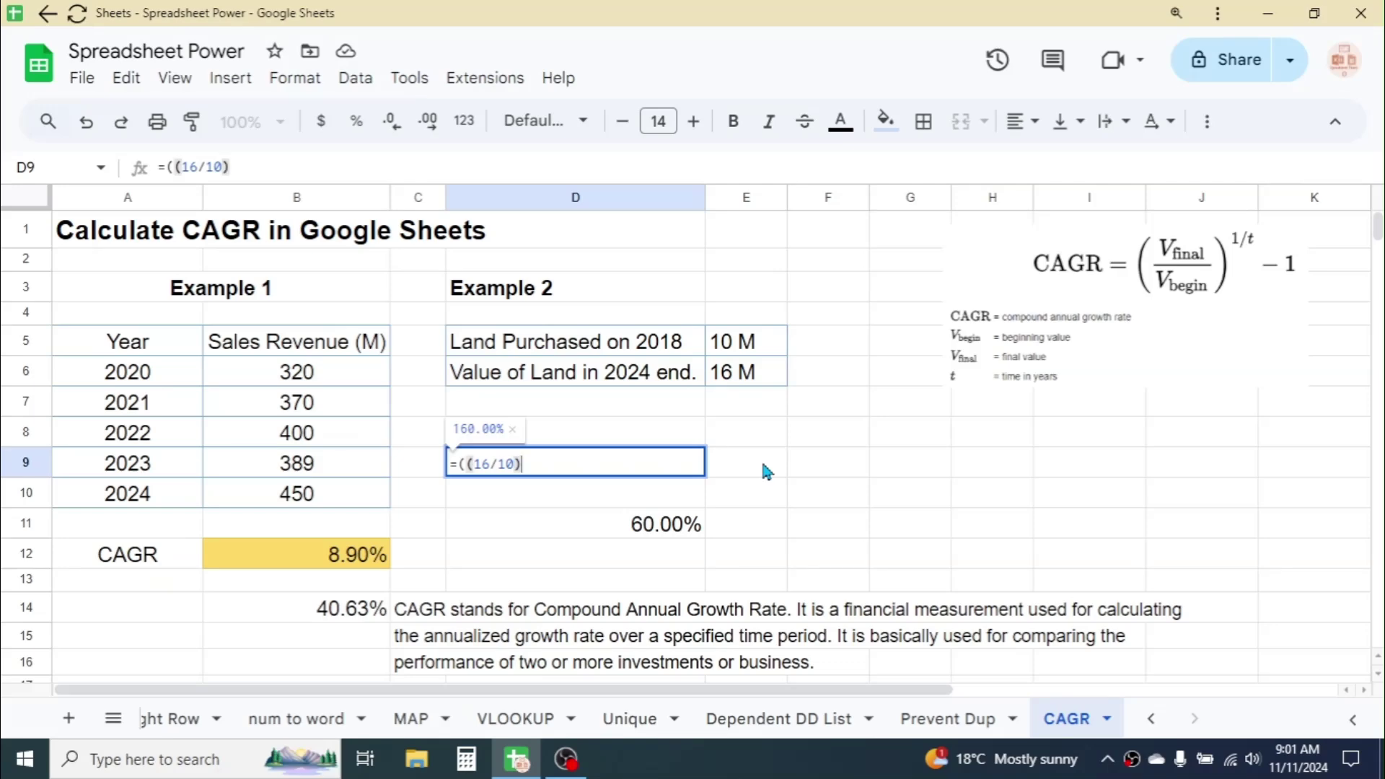
{"action": "type", "text": "^("}
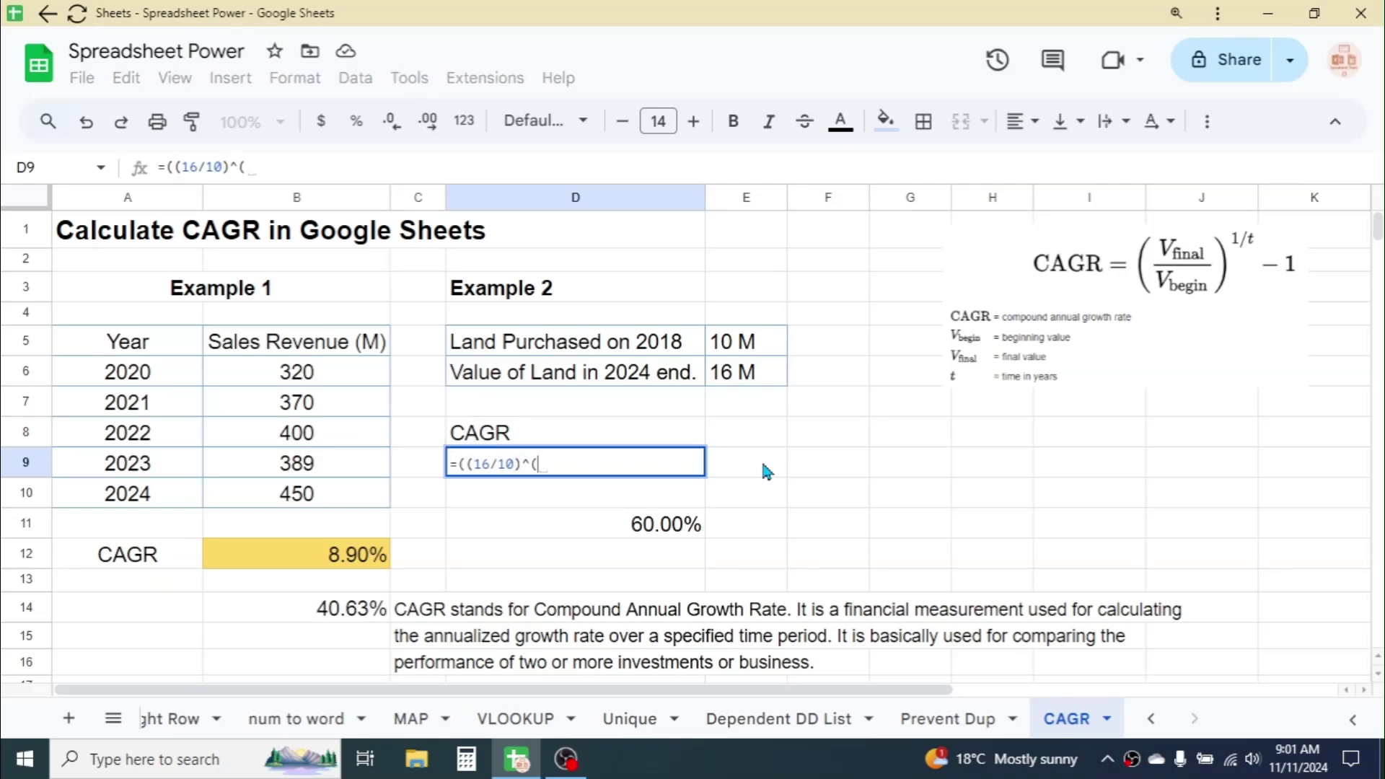
{"action": "type", "text": "1/"}
{"action": "type", "text": "6)"}
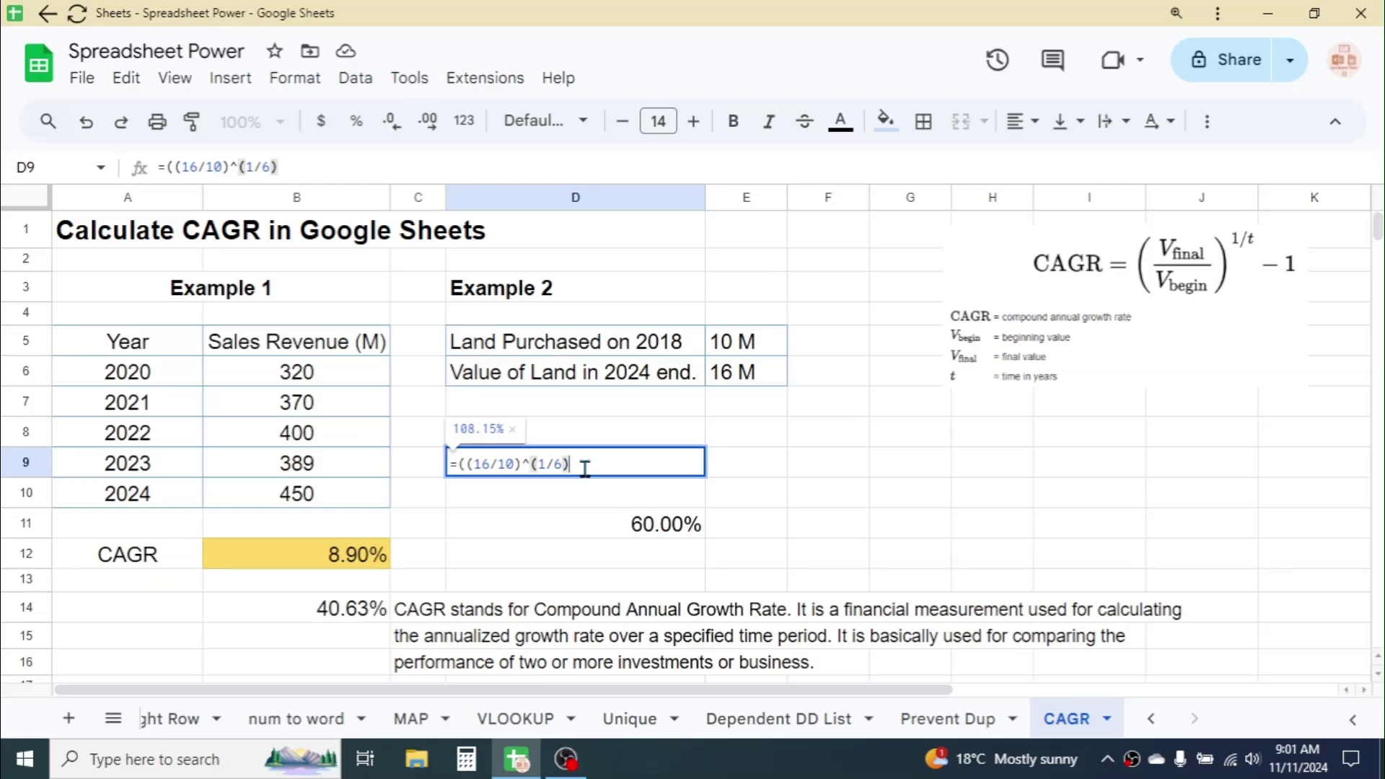
{"action": "type", "text": ")-1"}
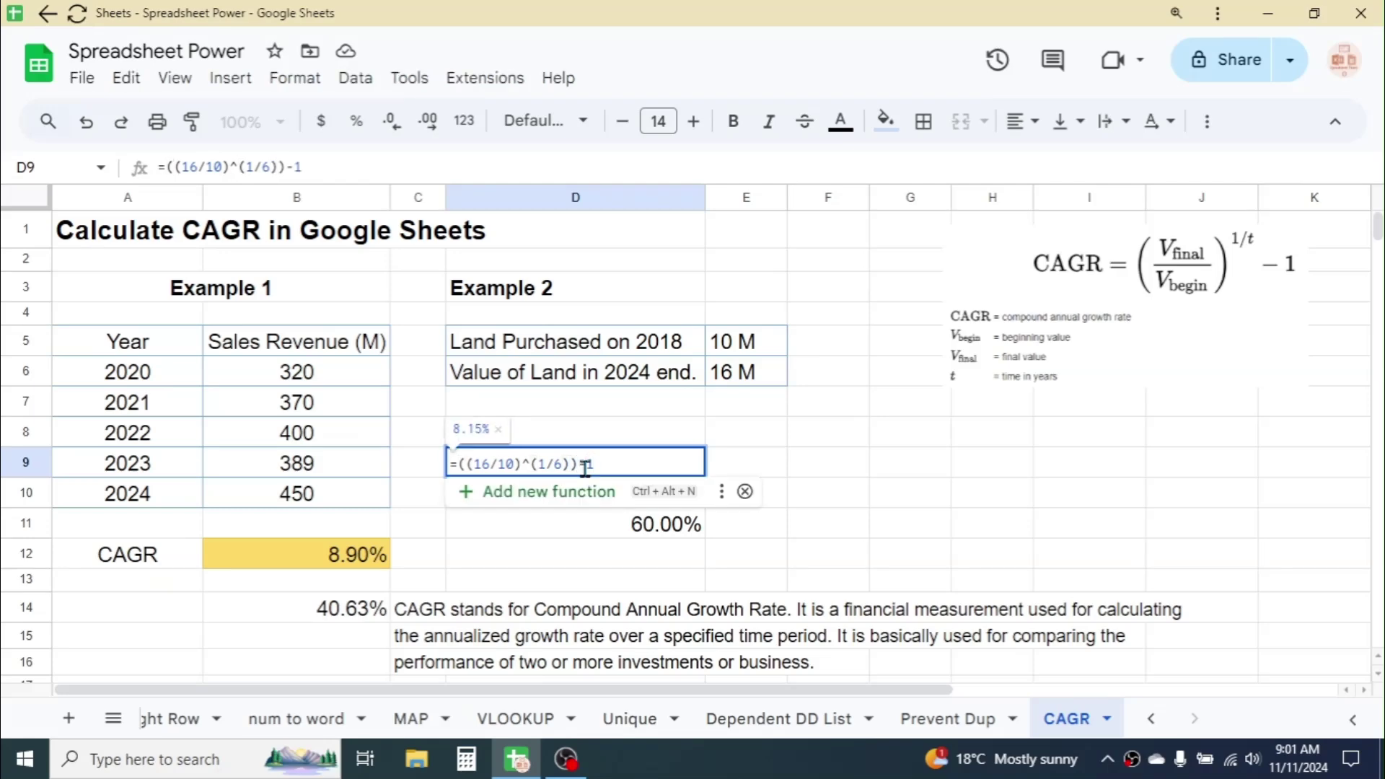
{"action": "key", "text": "Return"}
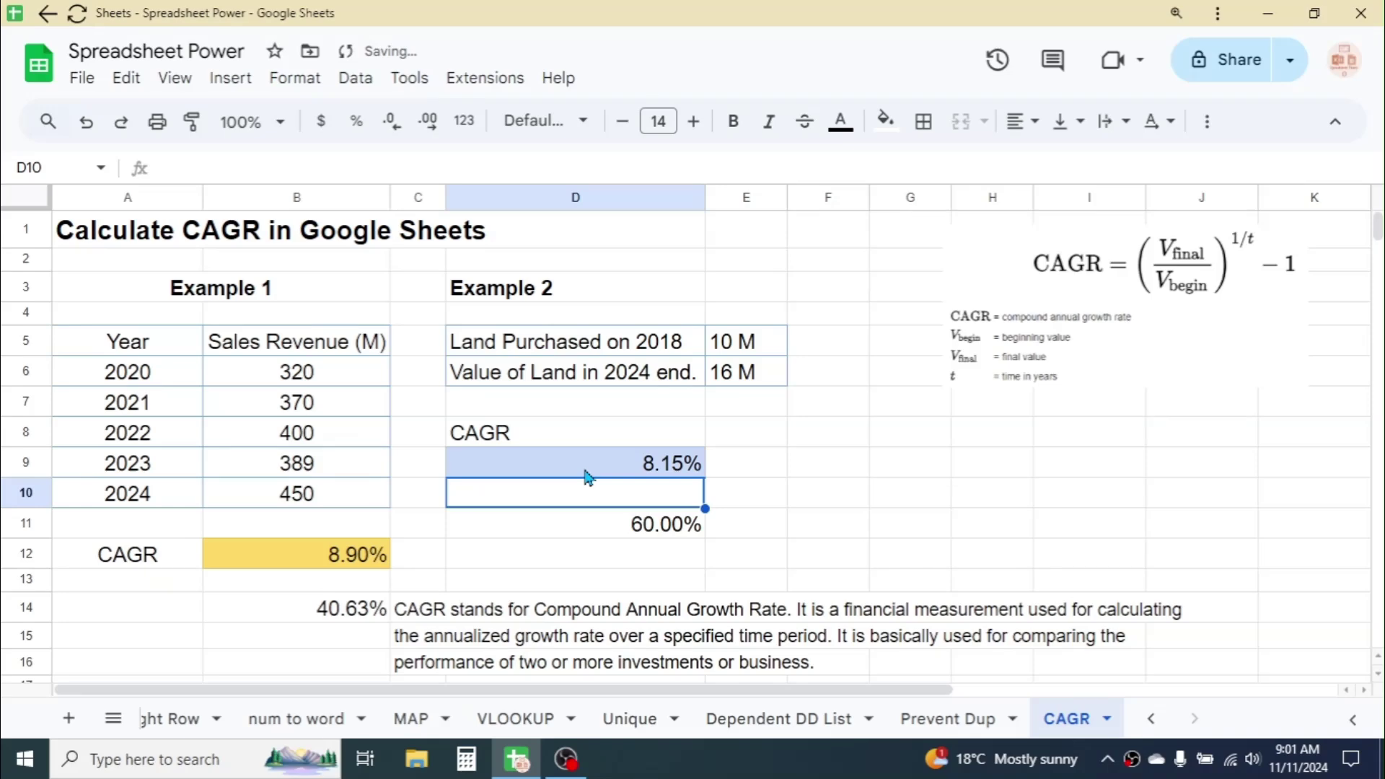
{"action": "left_click", "coordinate": [675, 470]}
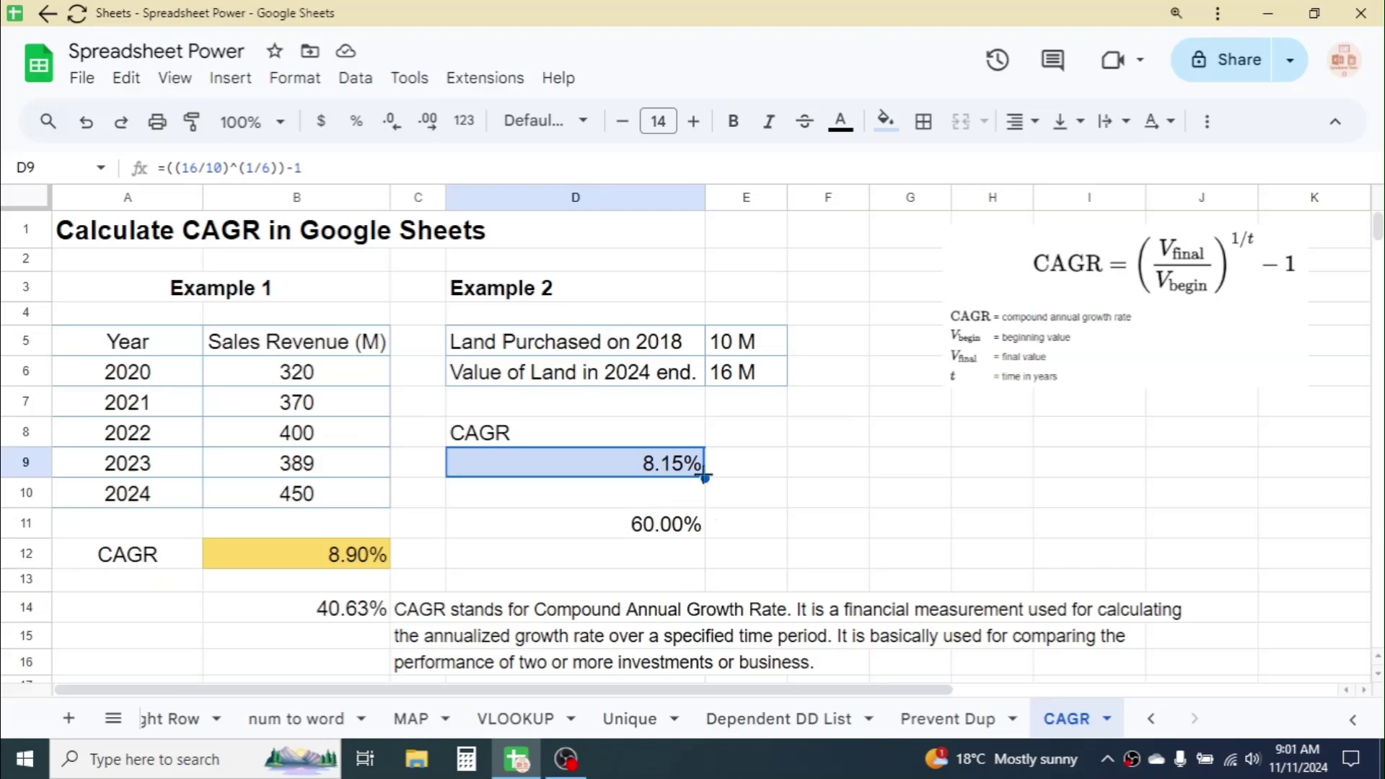
{"action": "left_click", "coordinate": [355, 561]}
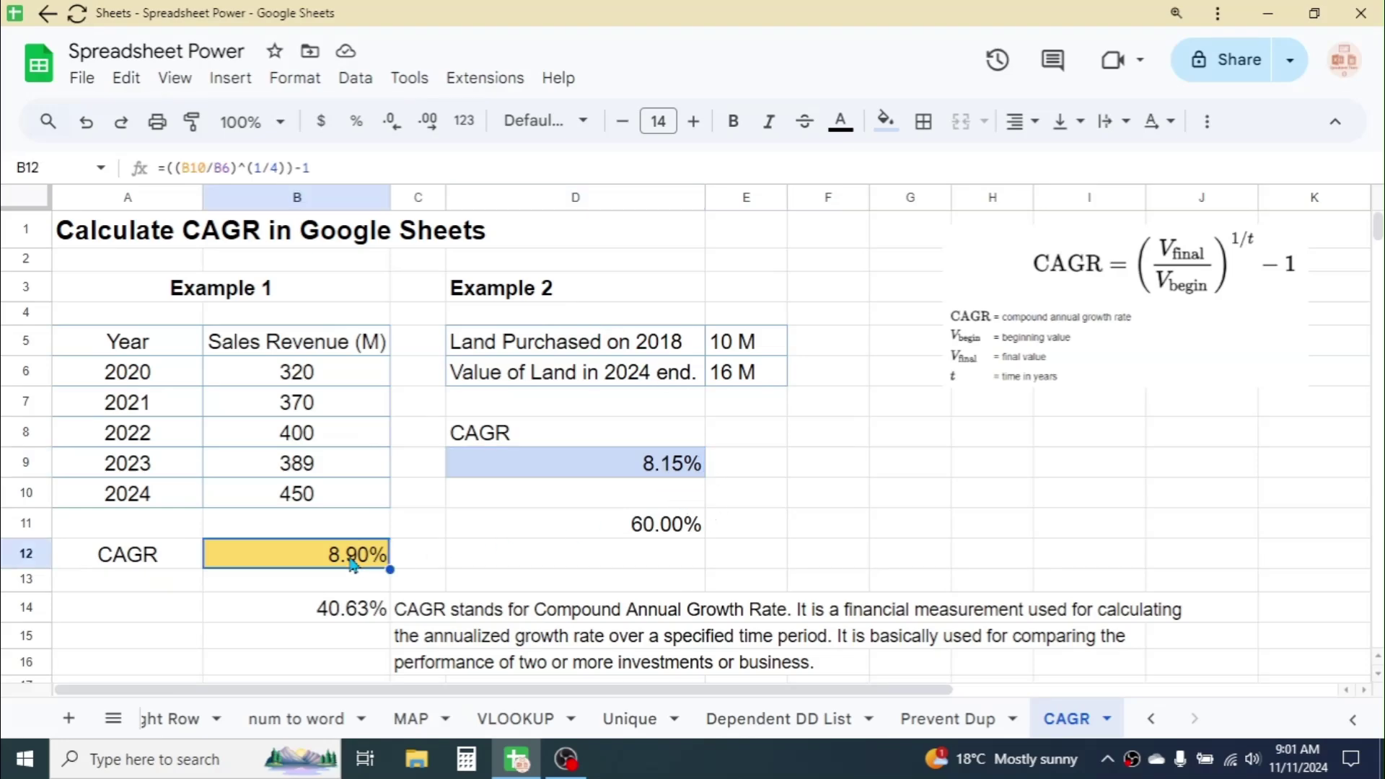
{"action": "left_click", "coordinate": [662, 471]}
{"action": "left_click", "coordinate": [352, 562]}
{"action": "left_click_drag", "start_coordinate": [121, 346], "coordinate": [339, 545]}
{"action": "left_click_drag", "start_coordinate": [530, 346], "coordinate": [747, 510]}
{"action": "left_click", "coordinate": [863, 485]}
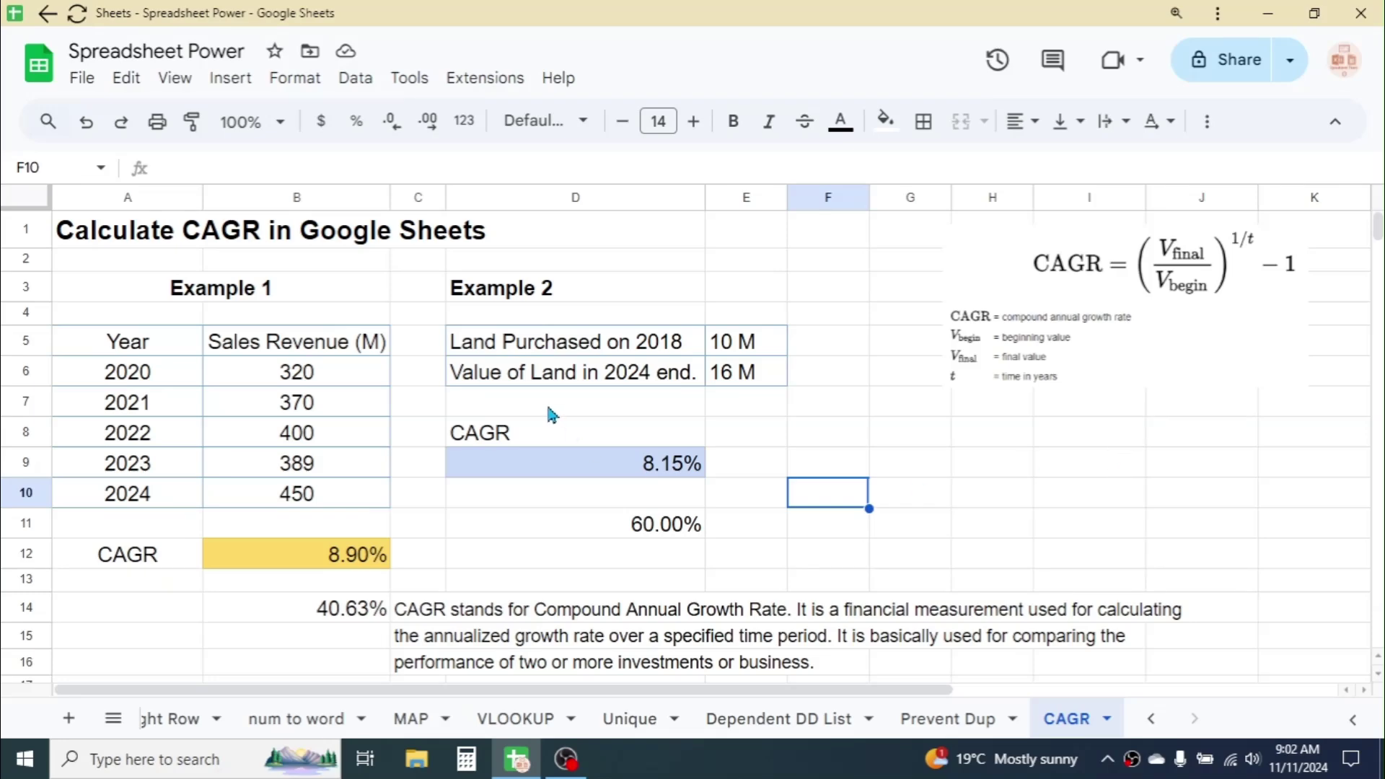
Step: Enter =RRI(4,320,450) in B11, returning 0.08896929367 for sales revenue
{"action": "left_click", "coordinate": [371, 526]}
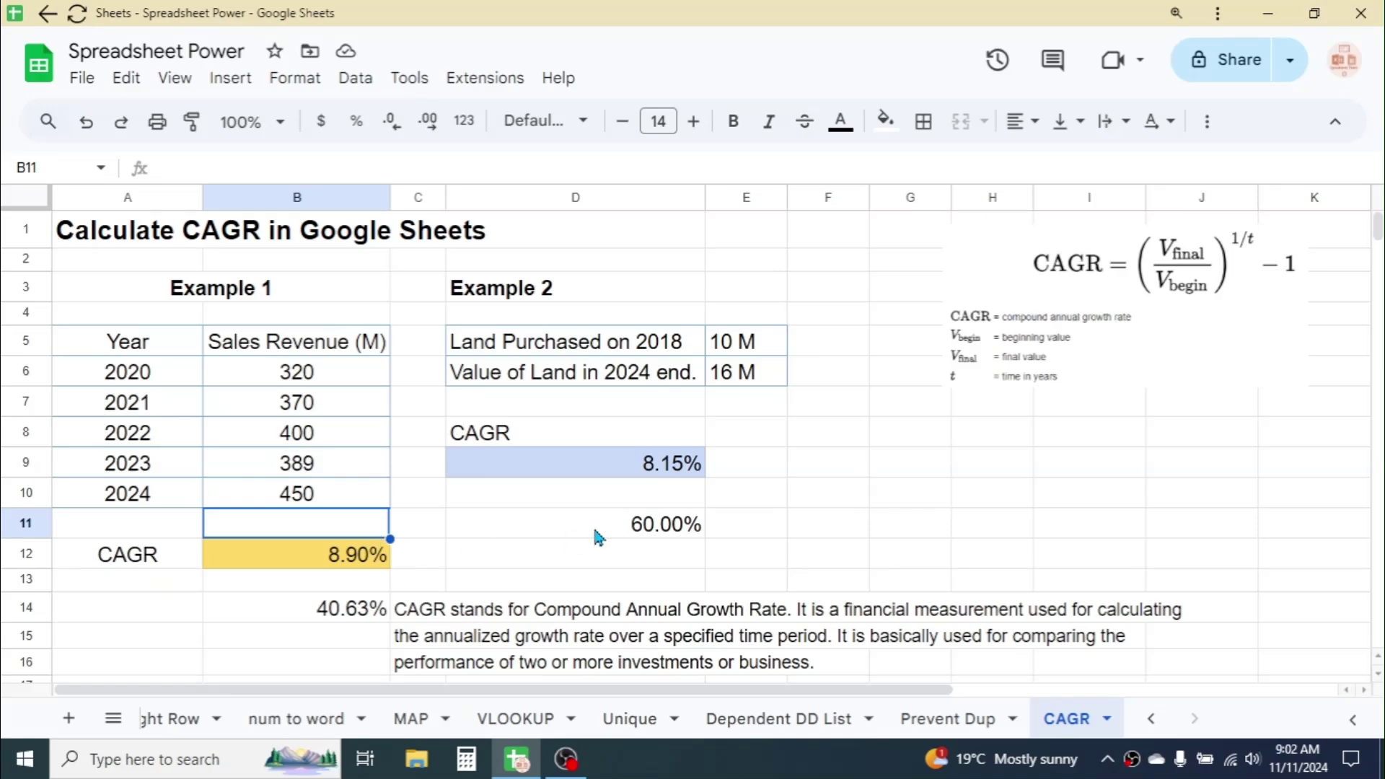
{"action": "type", "text": "="}
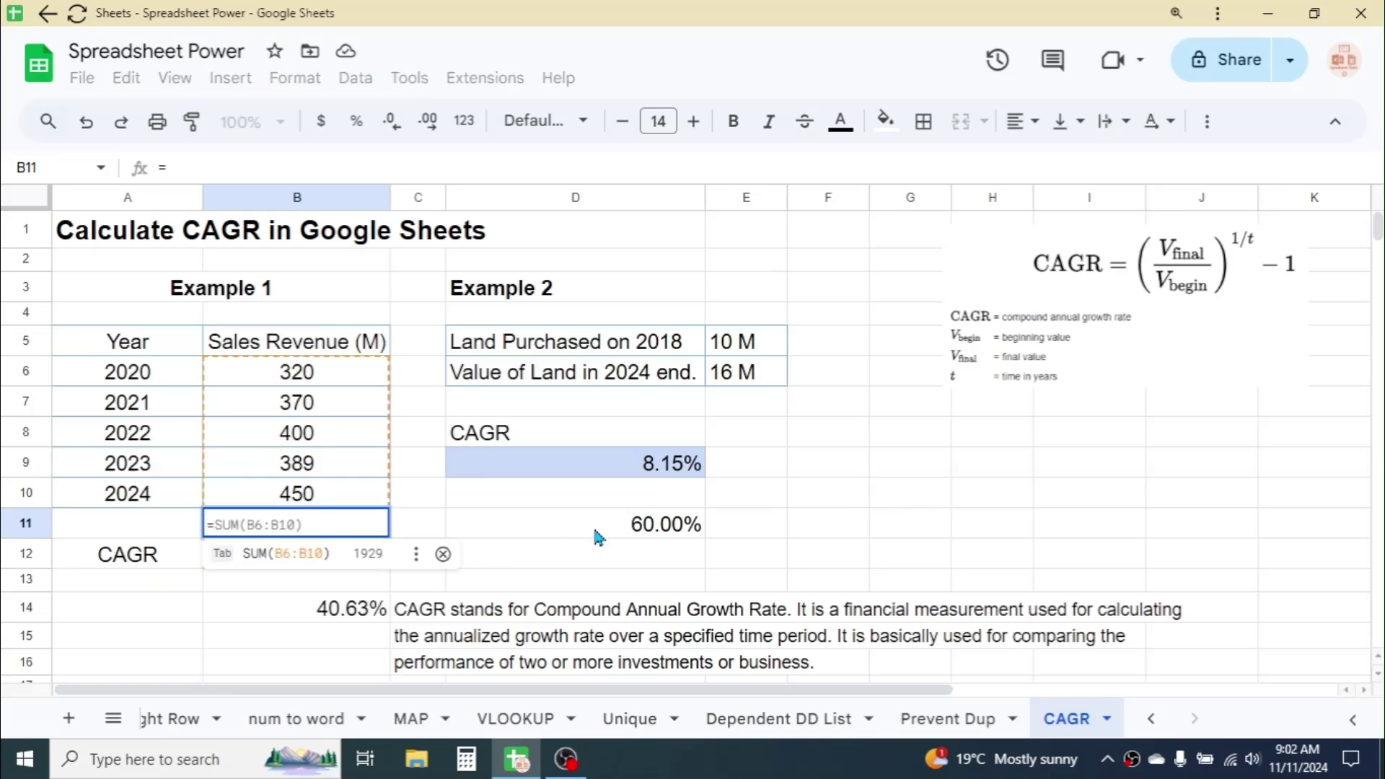
{"action": "type", "text": "R"}
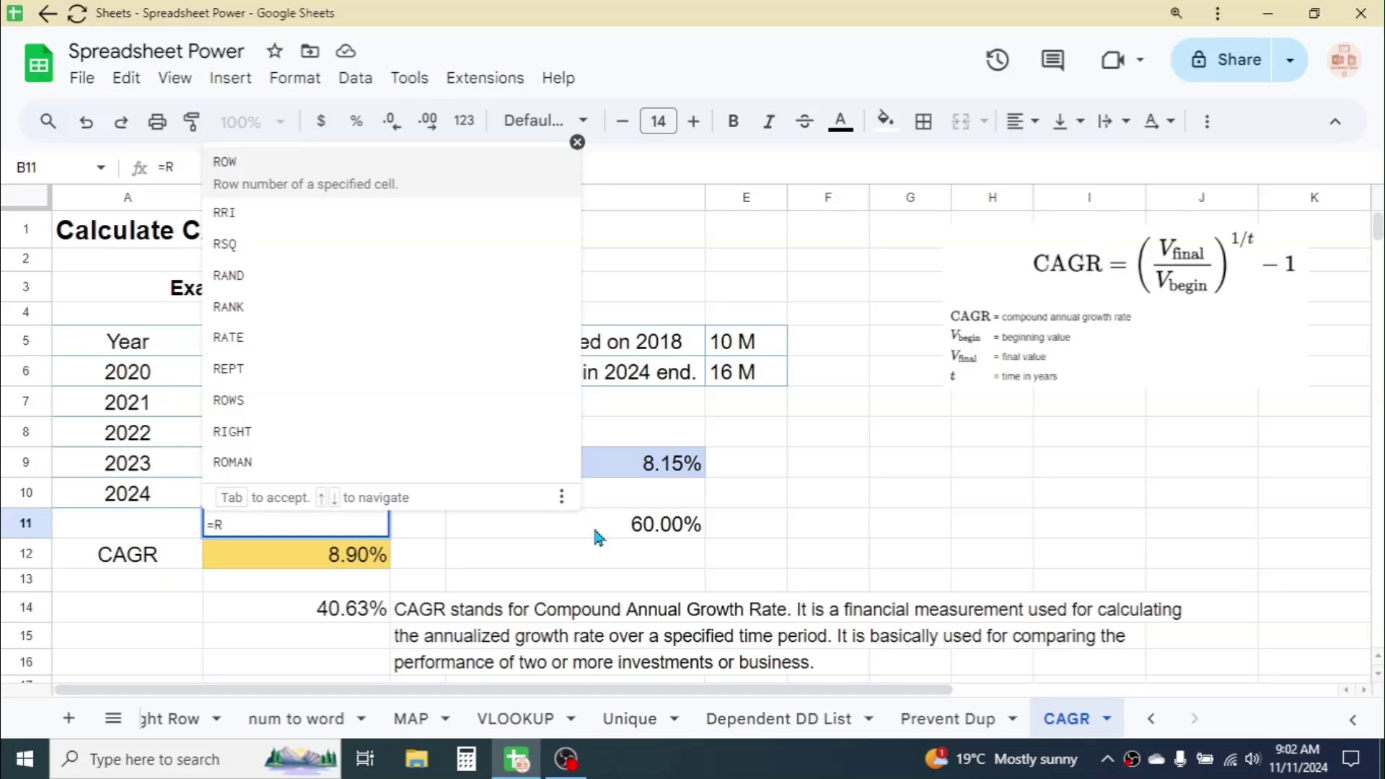
{"action": "type", "text": "RI("}
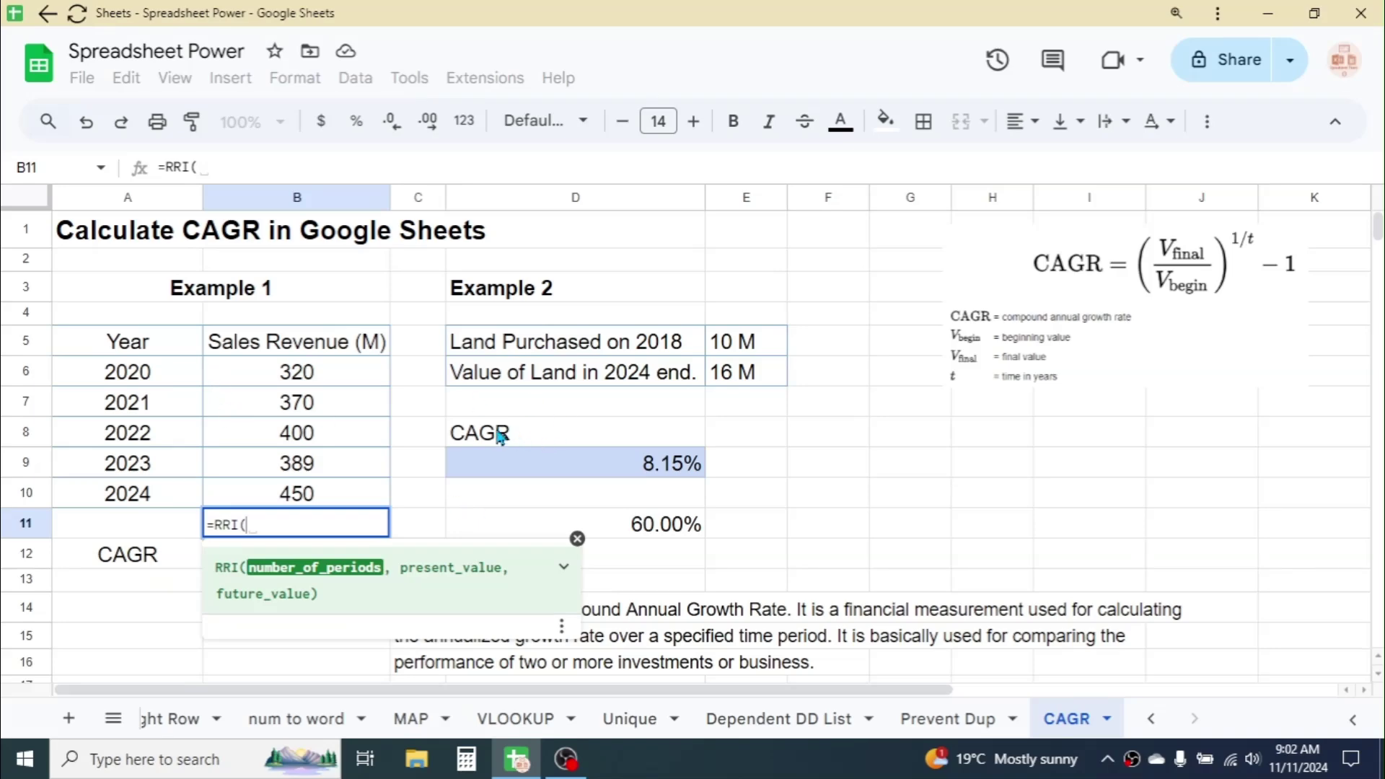
{"action": "type", "text": "4,"}
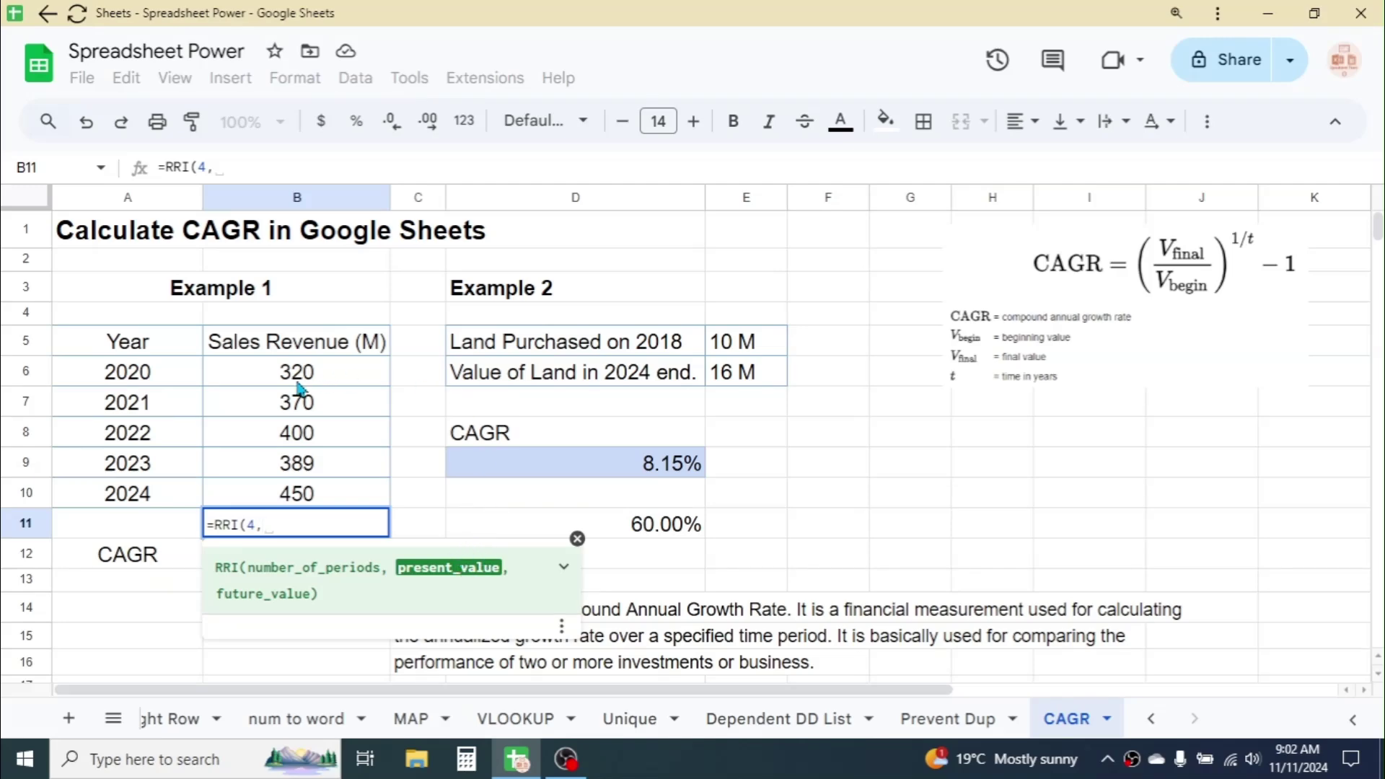
{"action": "type", "text": "32"}
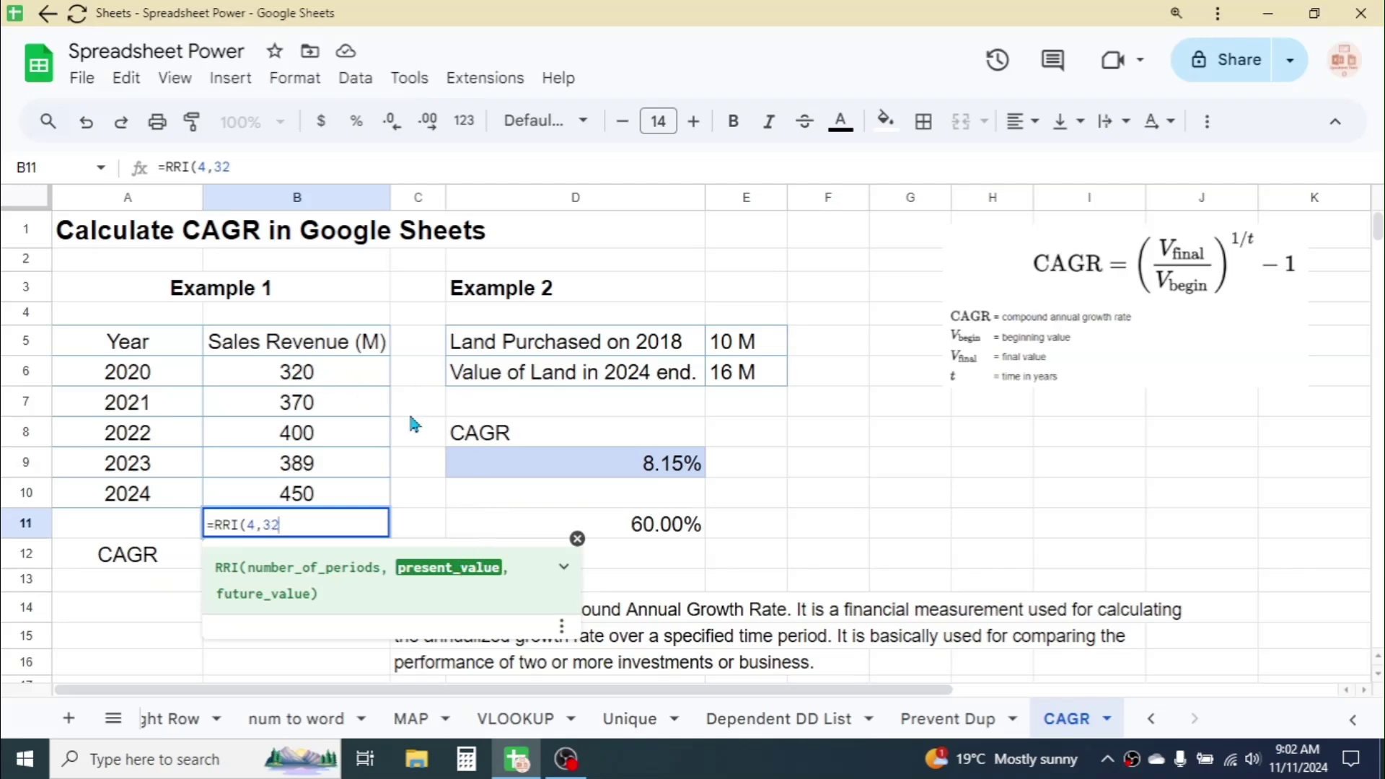
{"action": "type", "text": "0,"}
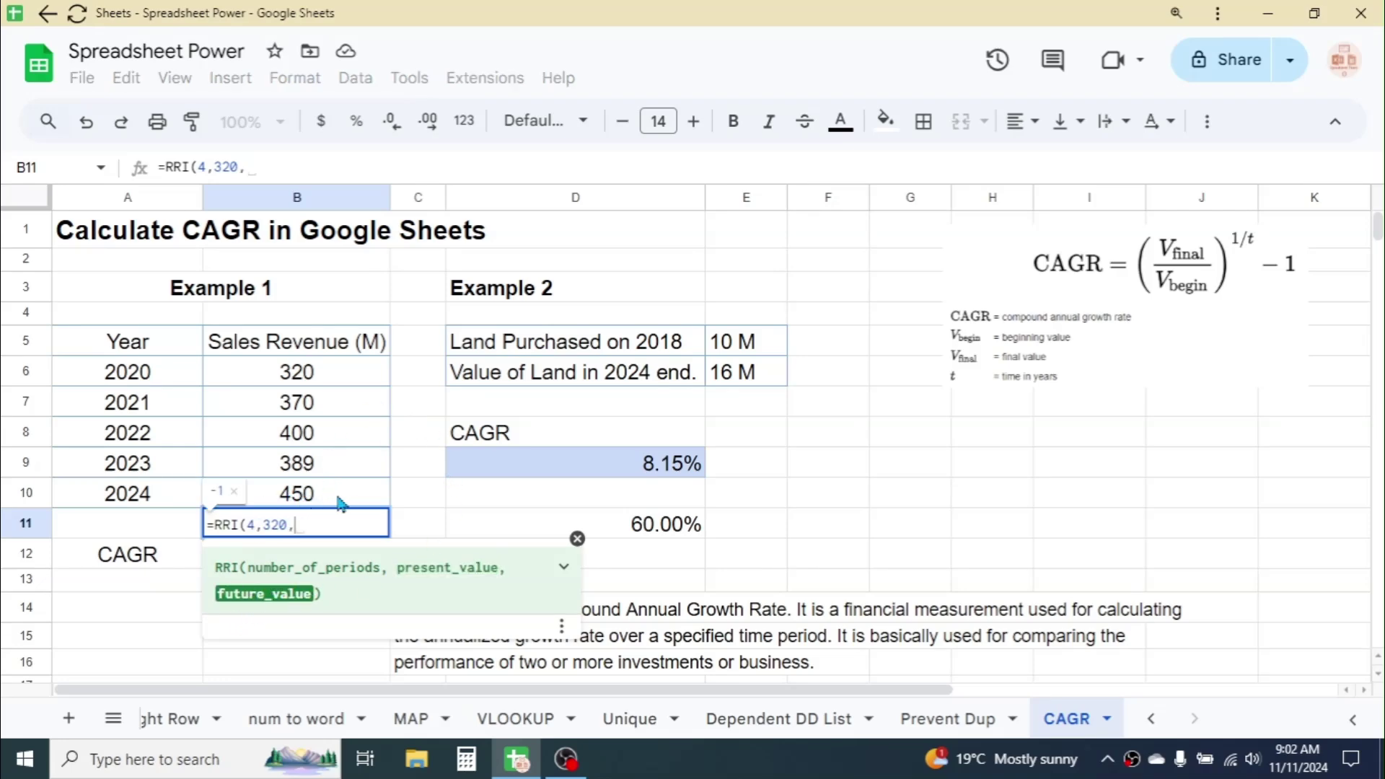
{"action": "type", "text": "2"}
{"action": "key", "text": "BackSpace"}
{"action": "type", "text": "45"}
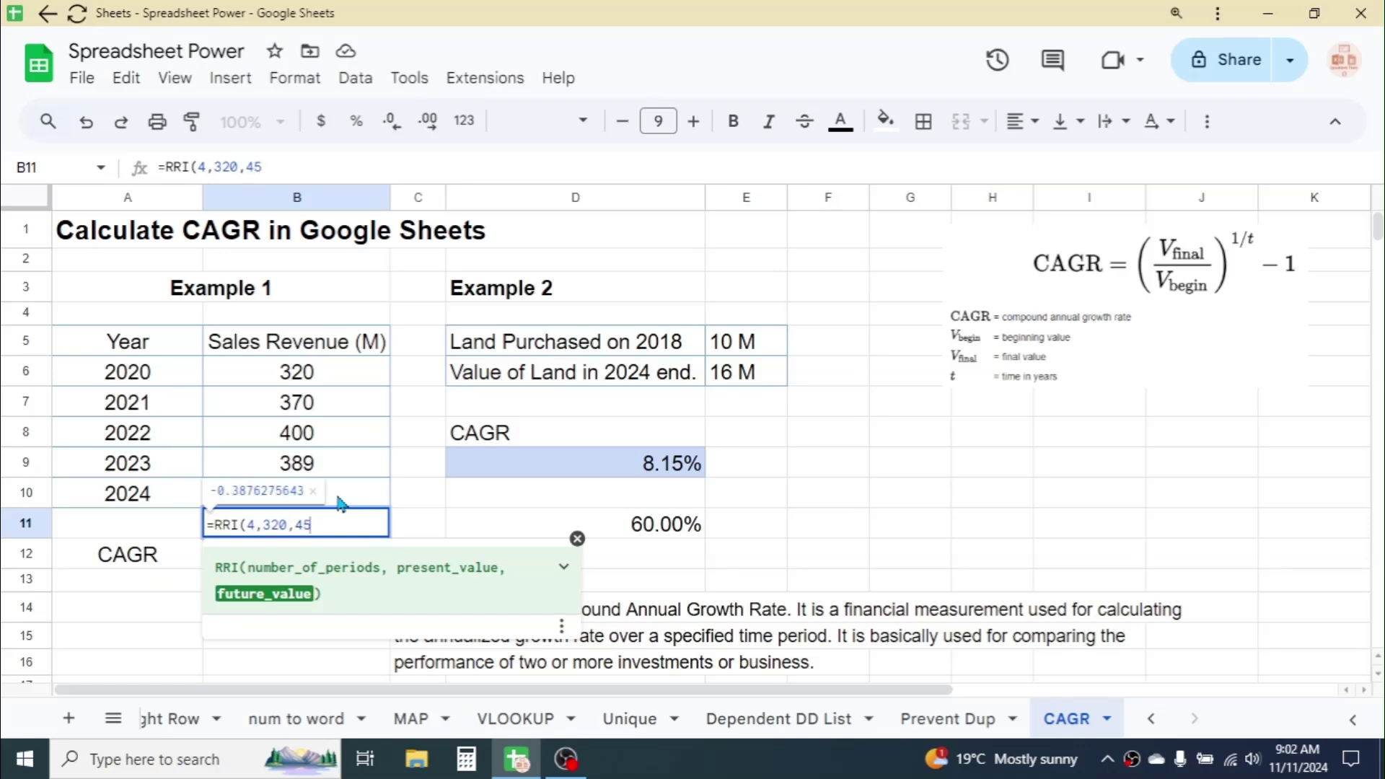
{"action": "type", "text": "0)"}
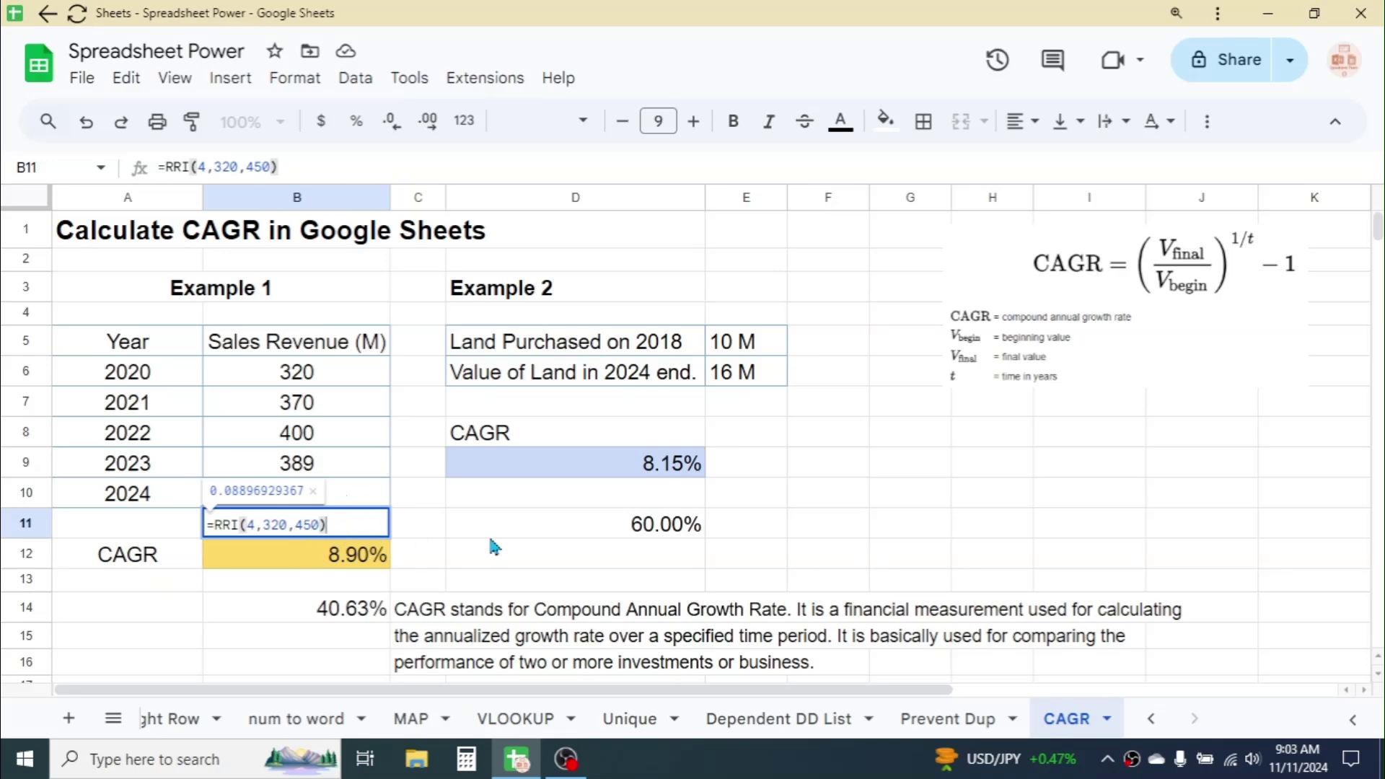
{"action": "key", "text": "ctrl+Return"}
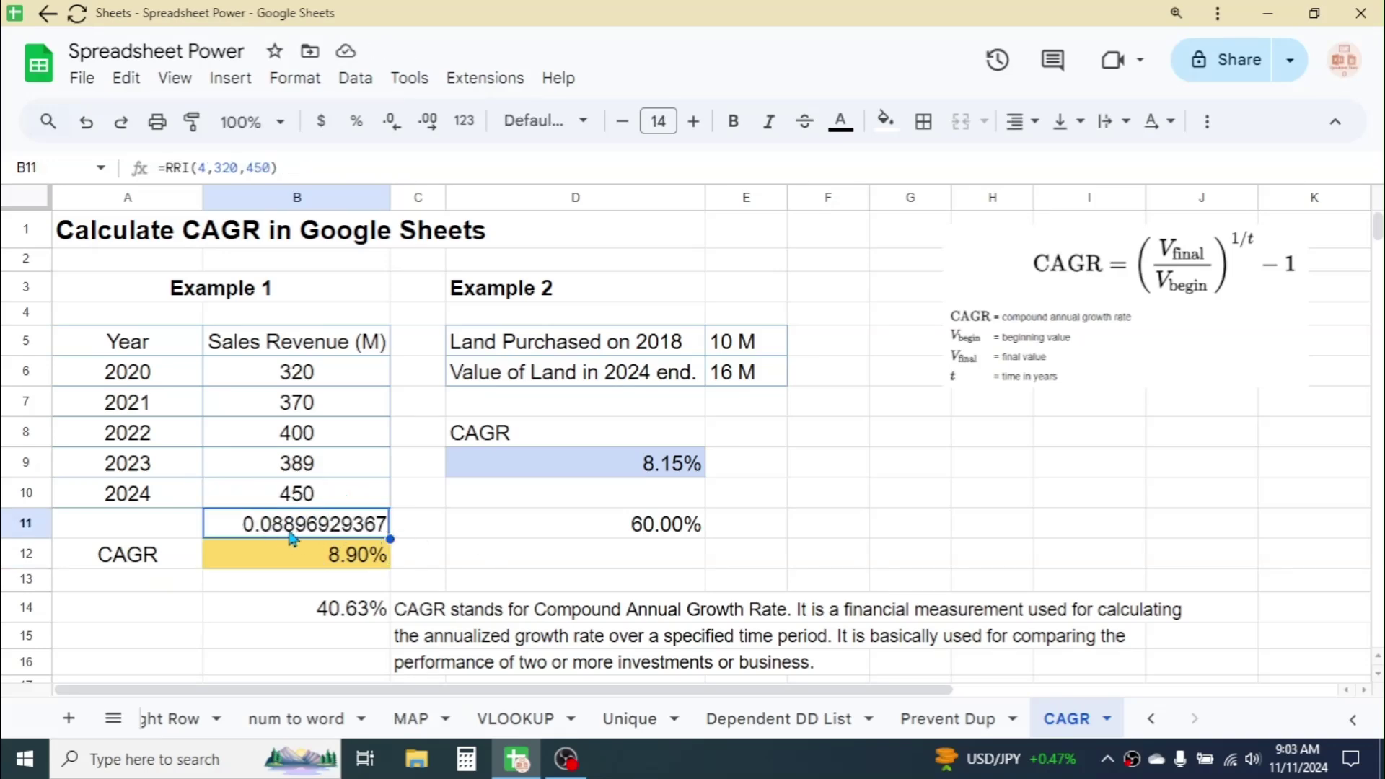
Step: Format B11 as a percentage so the RRI result shows 8.90%
{"action": "left_click", "coordinate": [369, 124]}
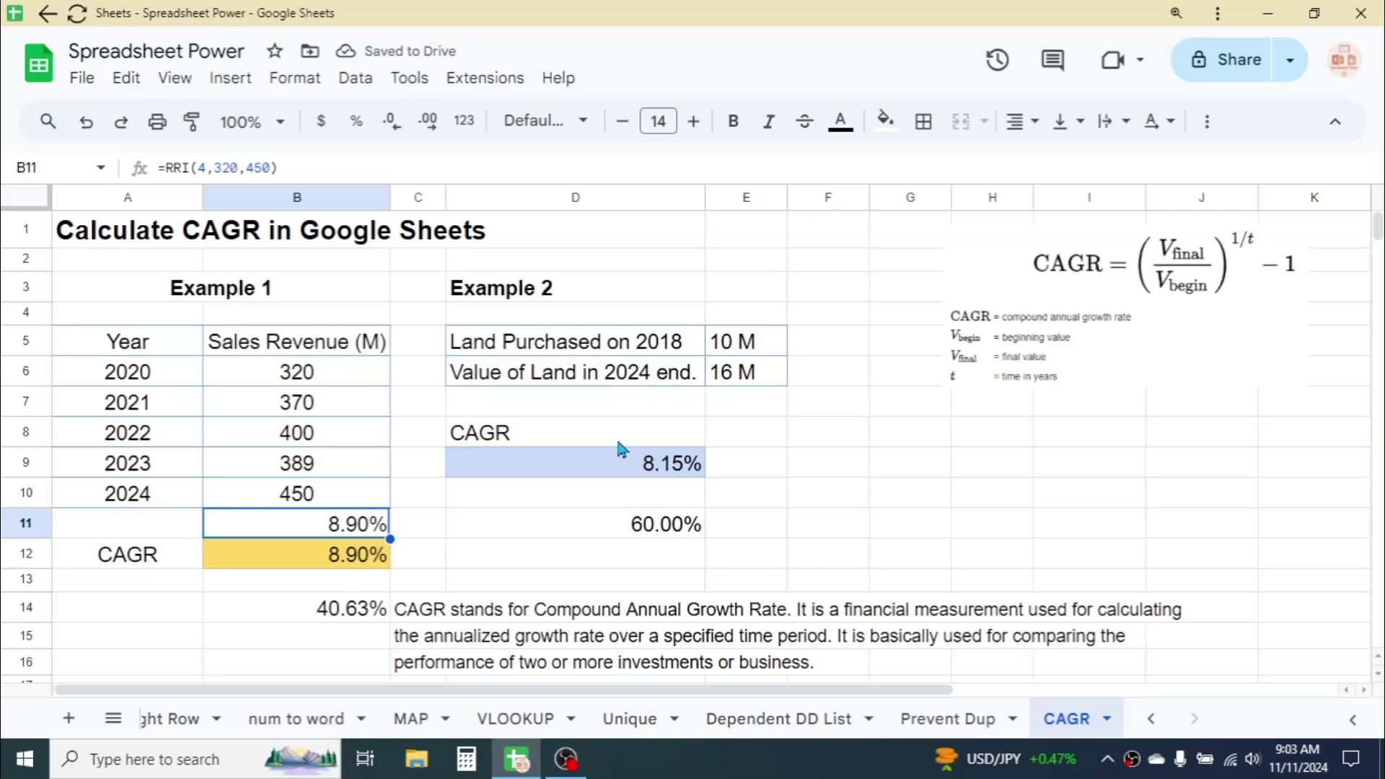
{"action": "left_click", "coordinate": [659, 491]}
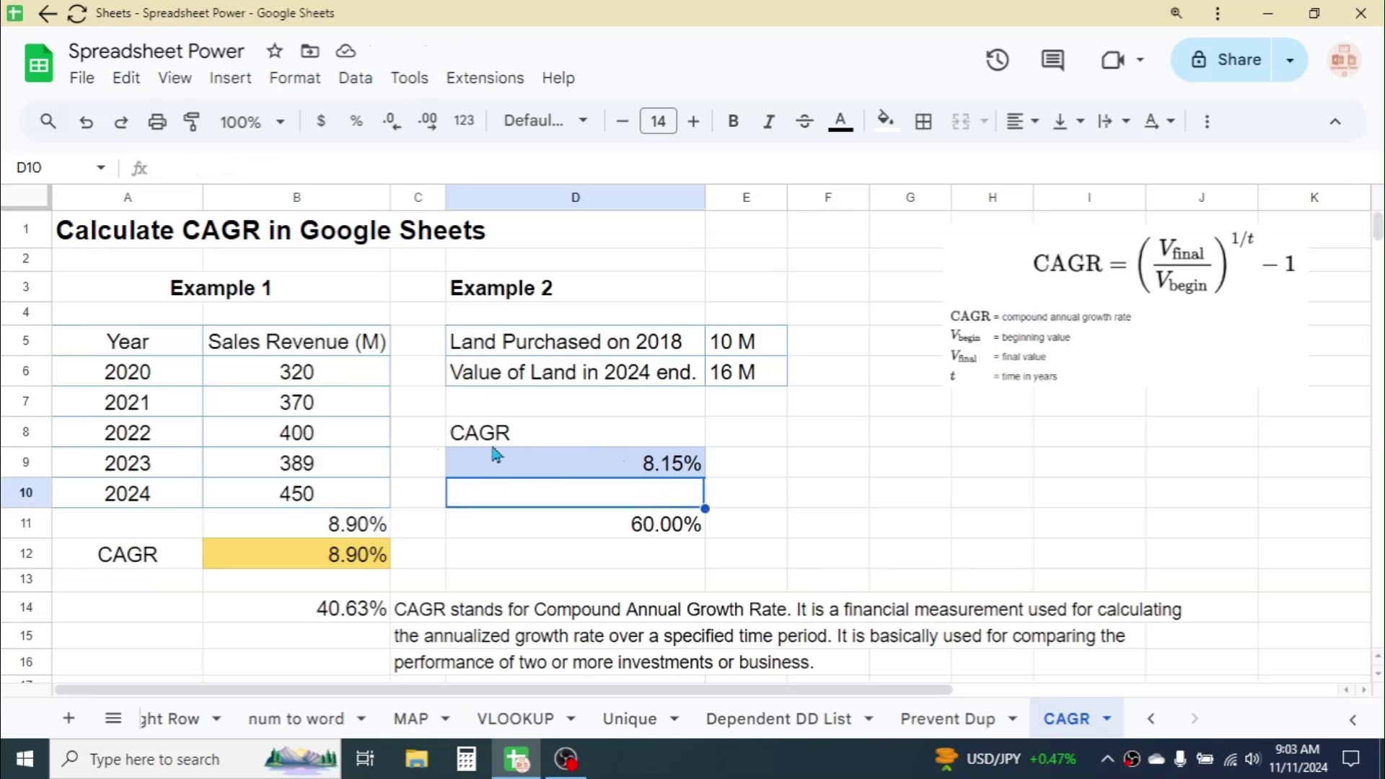
Step: Enter =RRI(6,10,16) in D10, returning 8.15% for land value
{"action": "type", "text": "="}
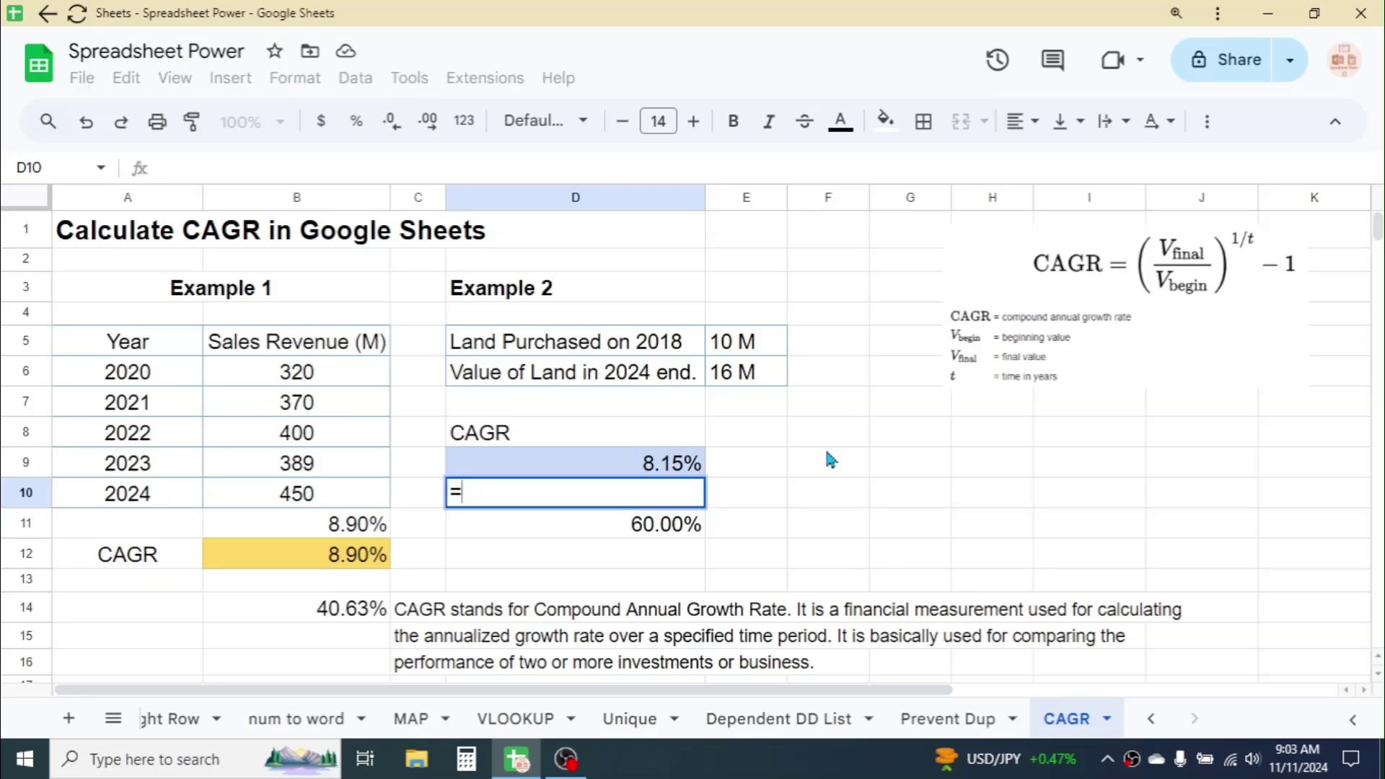
{"action": "type", "text": "RRI("}
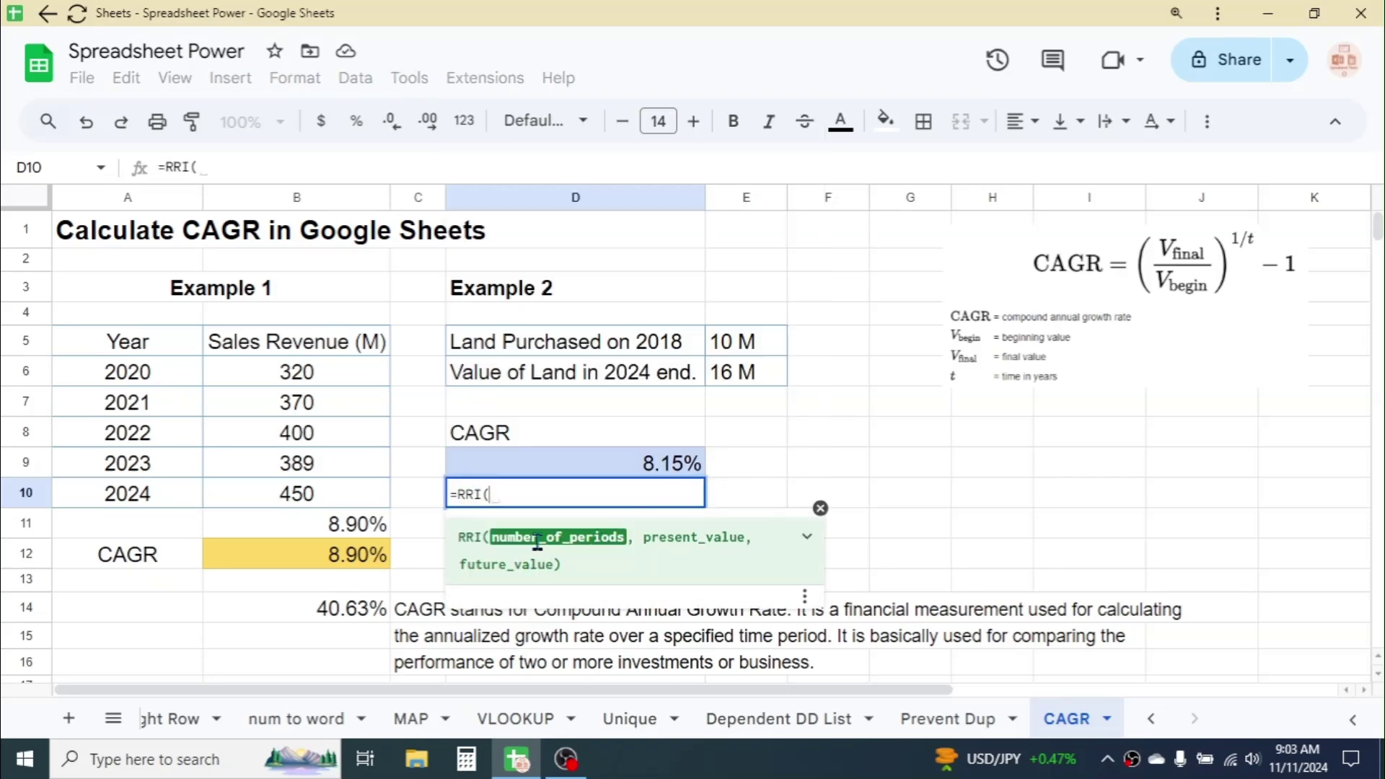
{"action": "type", "text": "6,"}
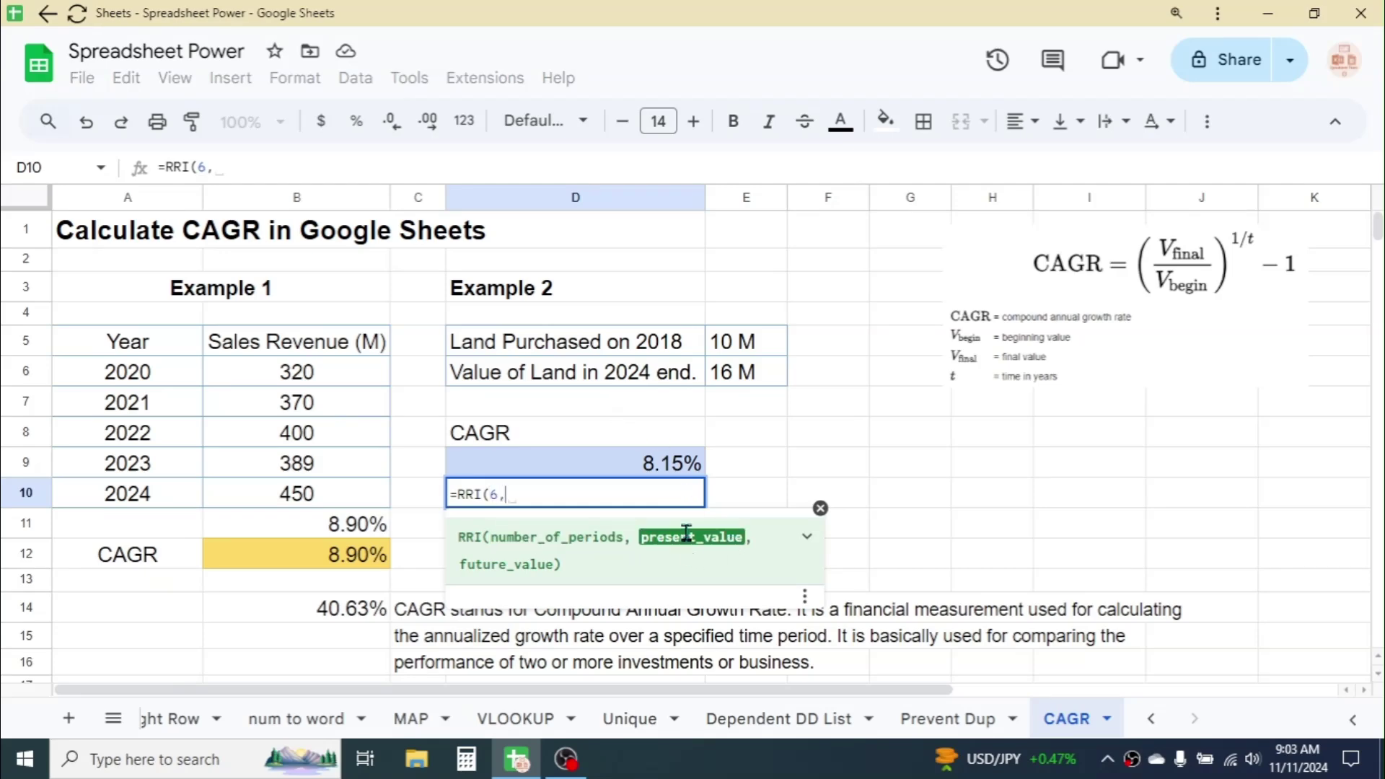
{"action": "type", "text": "10,"}
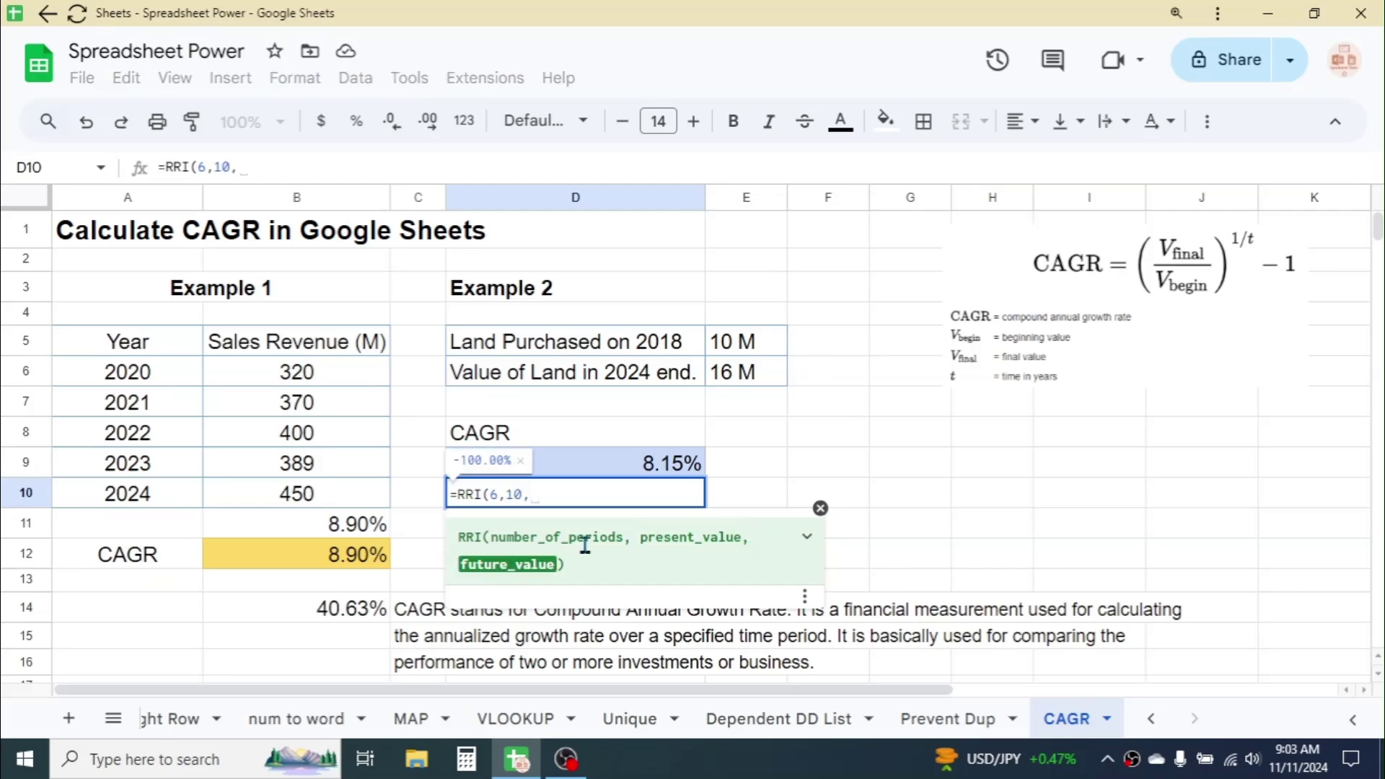
{"action": "type", "text": "16"}
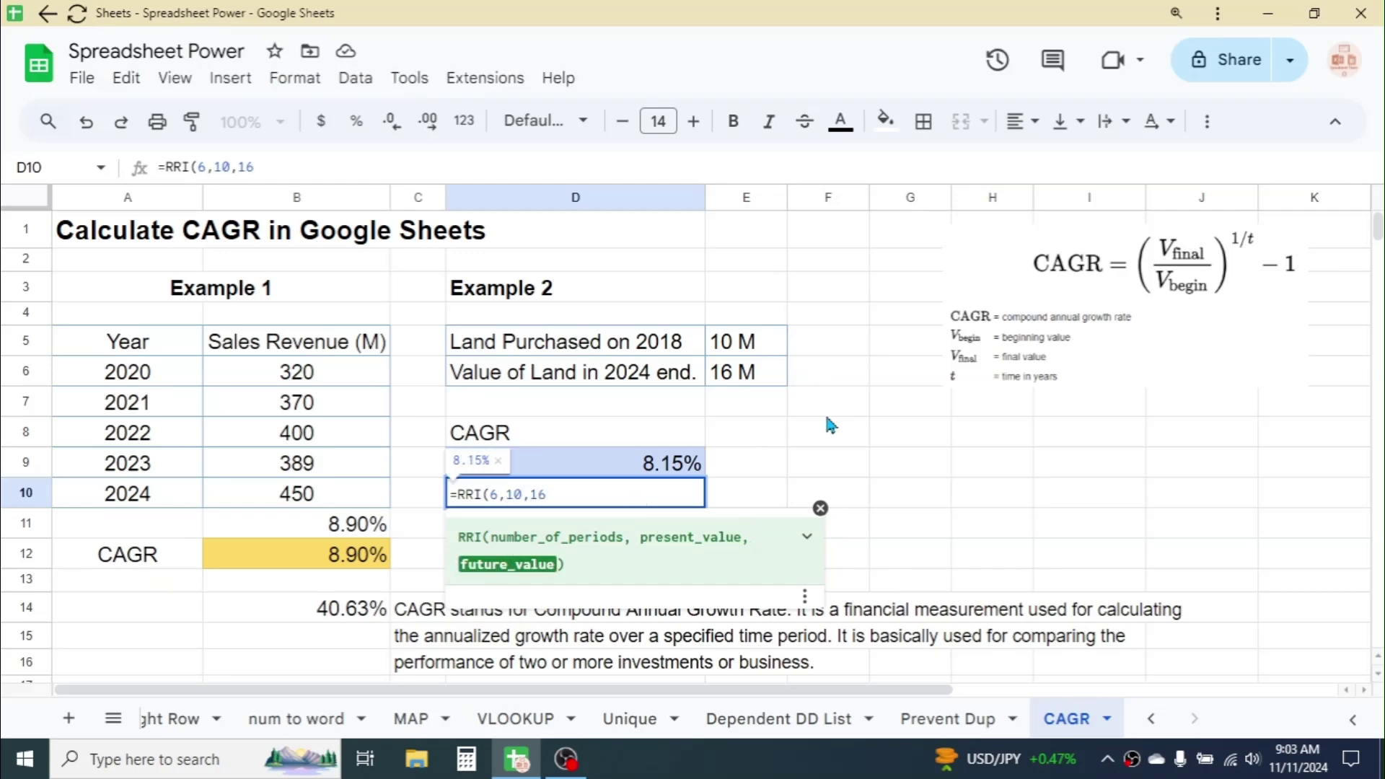
{"action": "type", "text": ")"}
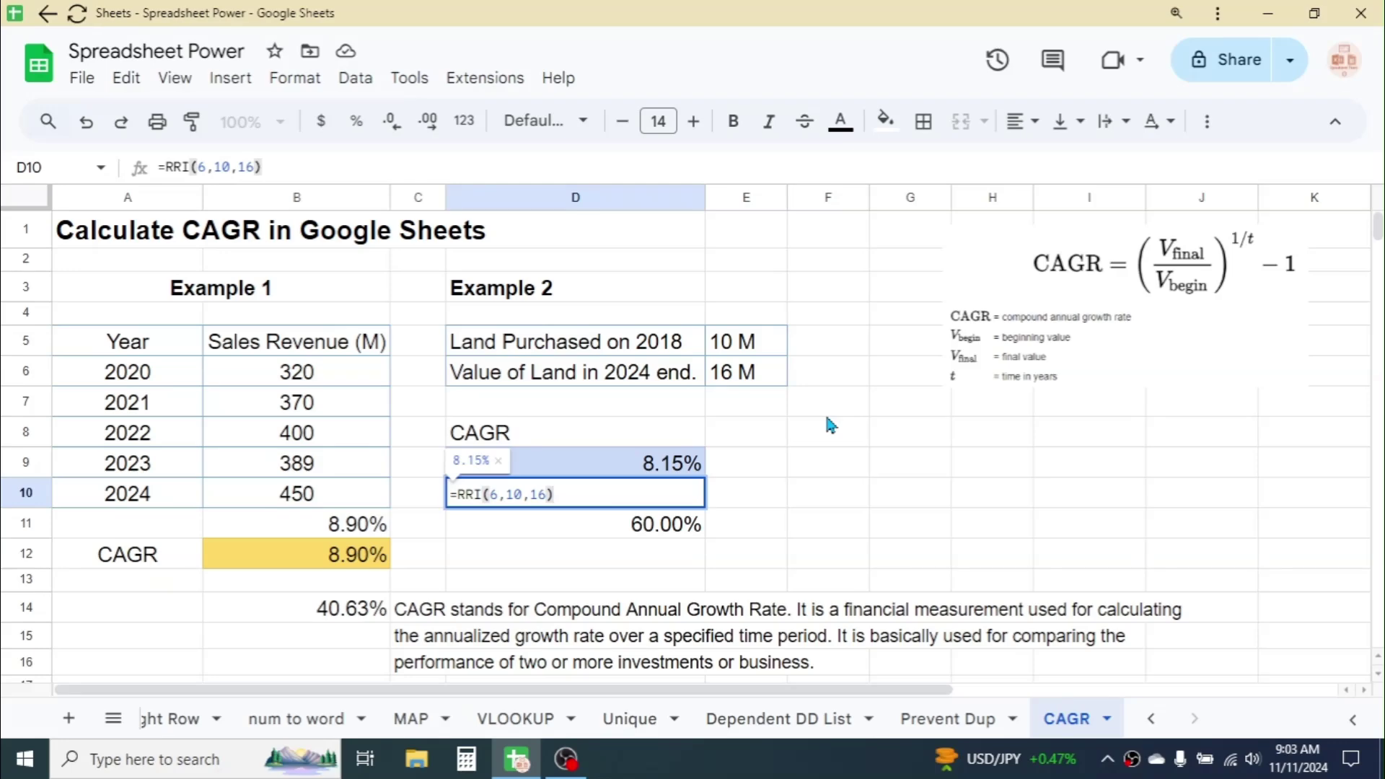
{"action": "key", "text": "Return"}
{"action": "left_click", "coordinate": [665, 501]}
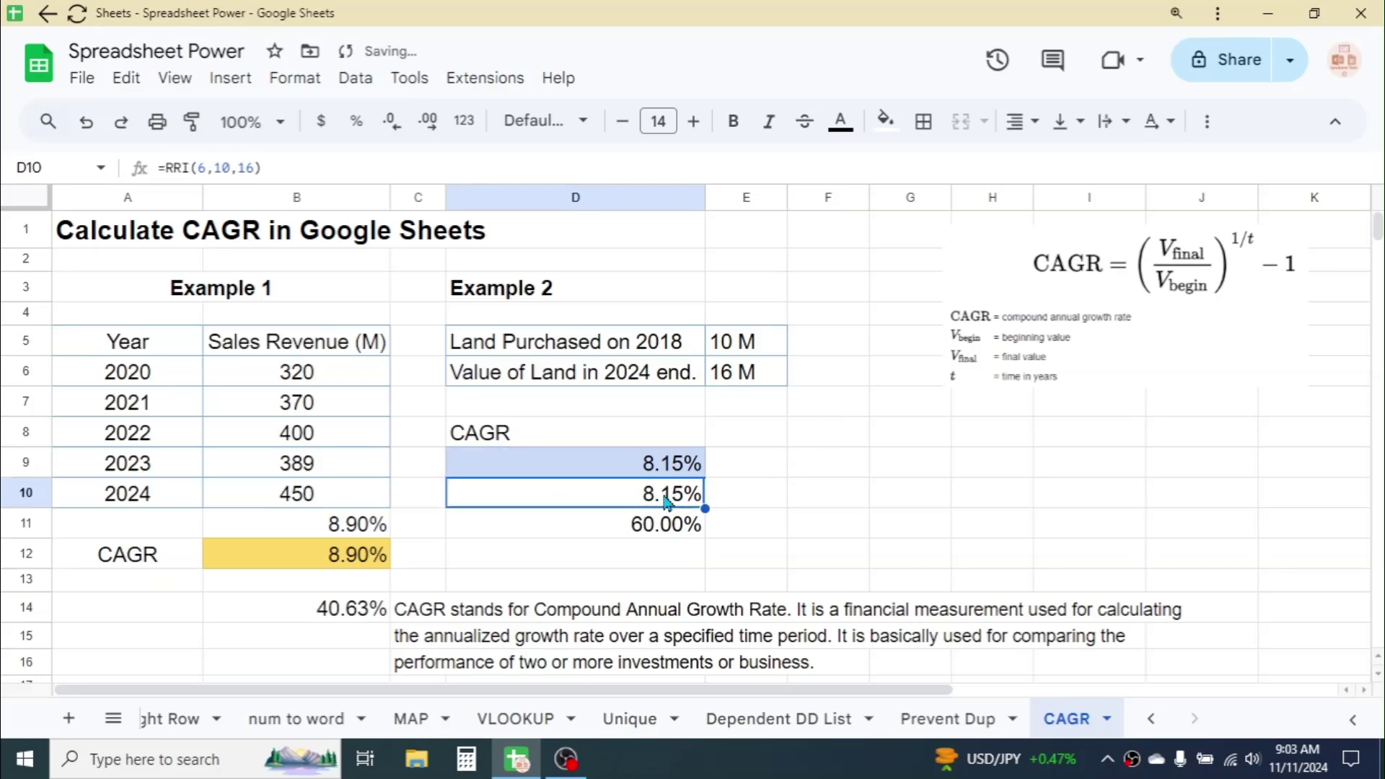